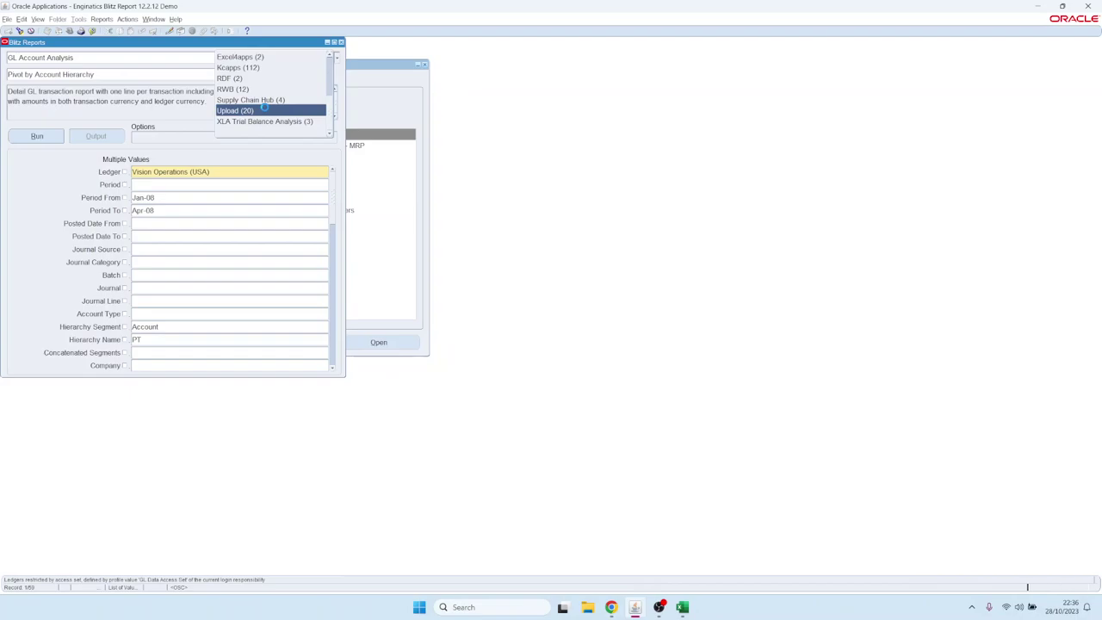
# - Filter the reports to the Upload category and load the PO Requisition Upload report
pyautogui.click(264, 109)
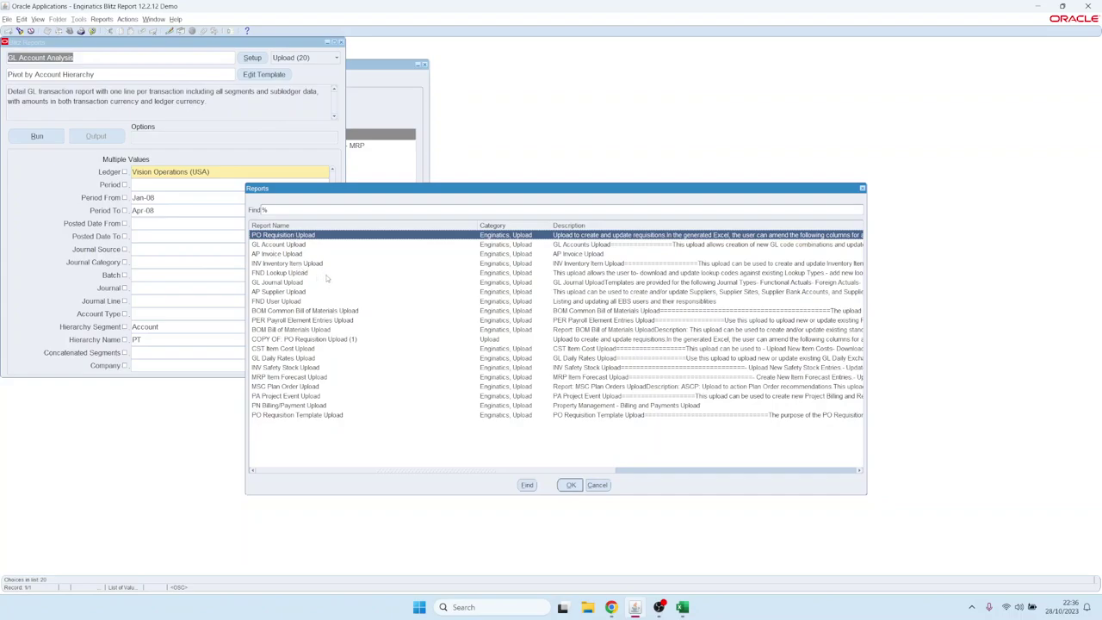
pyautogui.press('Down')
pyautogui.press('Down')
pyautogui.press('Down')
pyautogui.press('Up')
pyautogui.press('Up')
pyautogui.press('Up')
pyautogui.press('Escape')
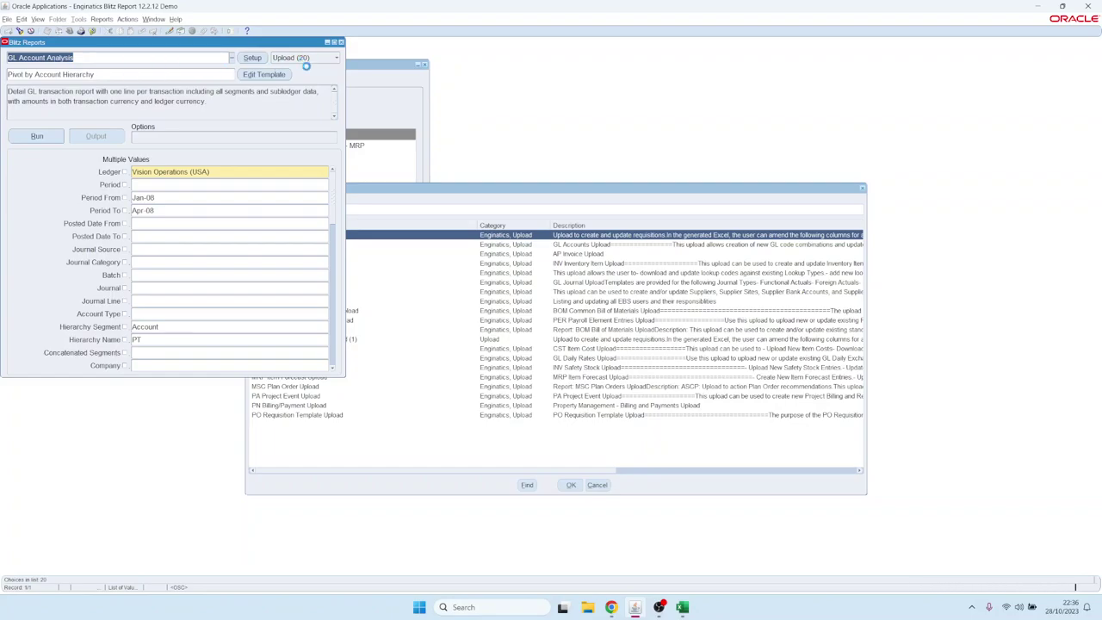
pyautogui.click(304, 58)
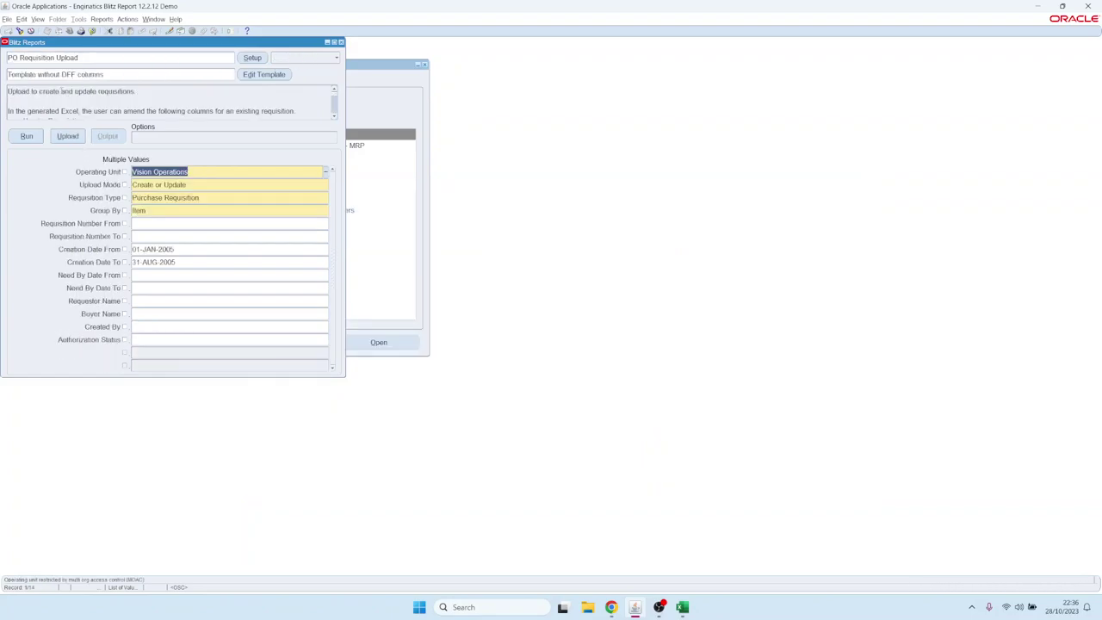
# - Choose Create or Update as the upload mode for the requisition upload
pyautogui.press('Tab')
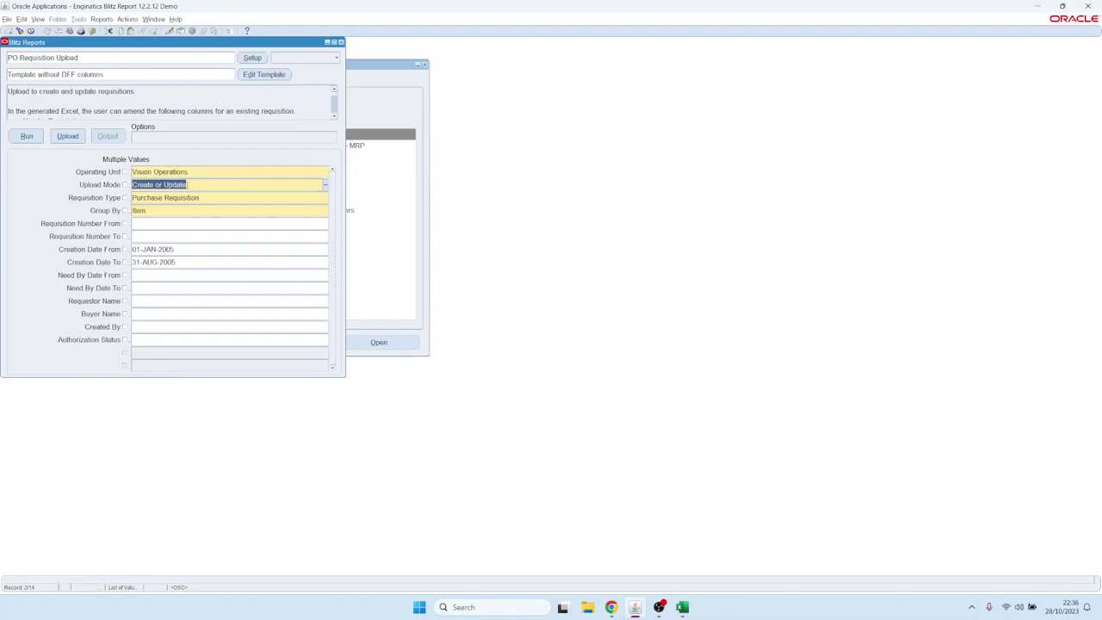
pyautogui.doubleClick(187, 184)
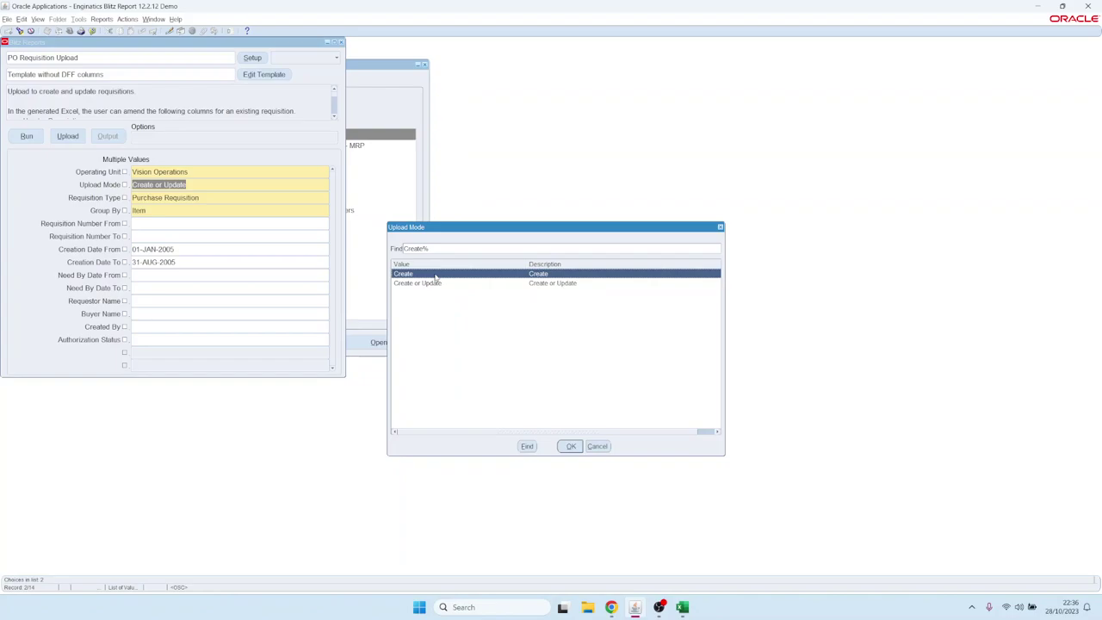
pyautogui.press('Down')
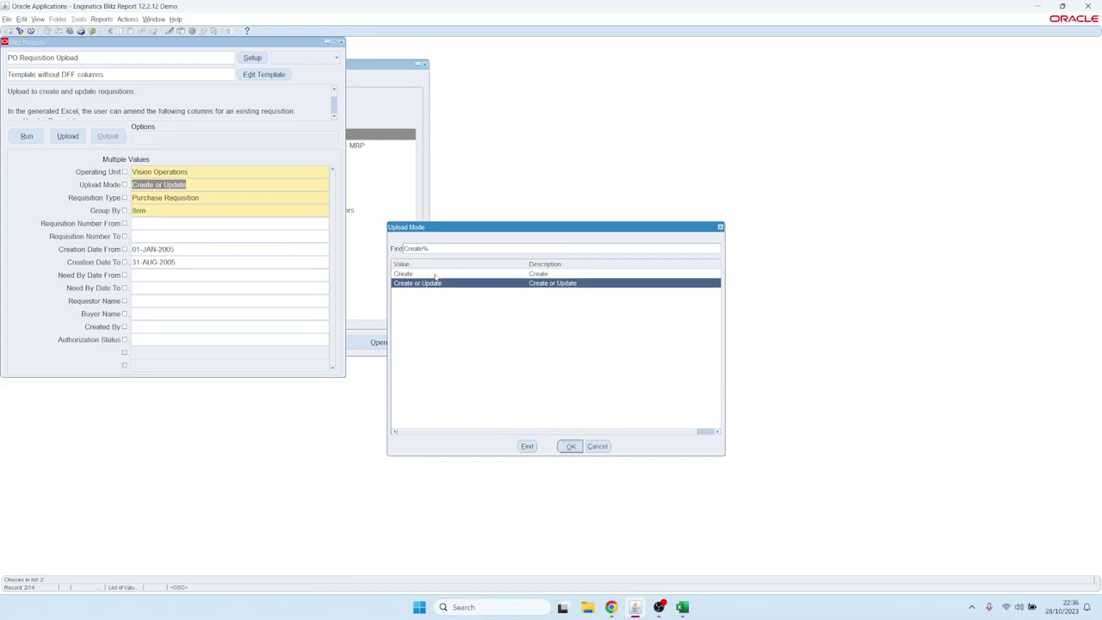
pyautogui.press('Return')
# - Set the creation date range from 01-JAN-2006 to 31-AUG-2006, run the report and switch to the generated Excel workbook
pyautogui.click(197, 248)
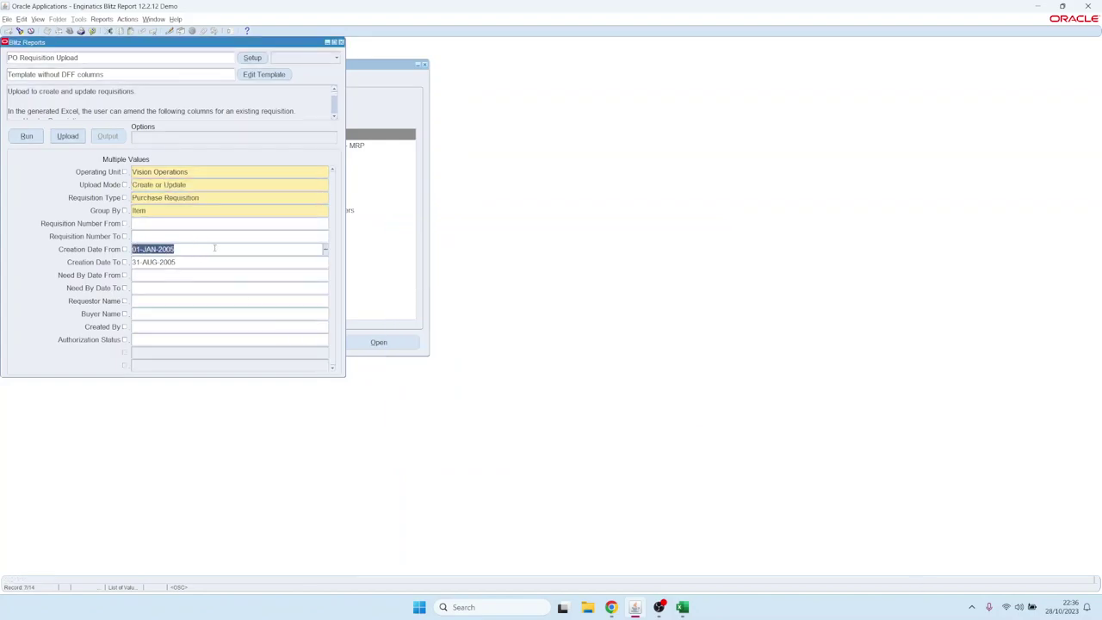
pyautogui.click(214, 249)
pyautogui.press('BackSpace')
pyautogui.write('6')
pyautogui.press('Tab')
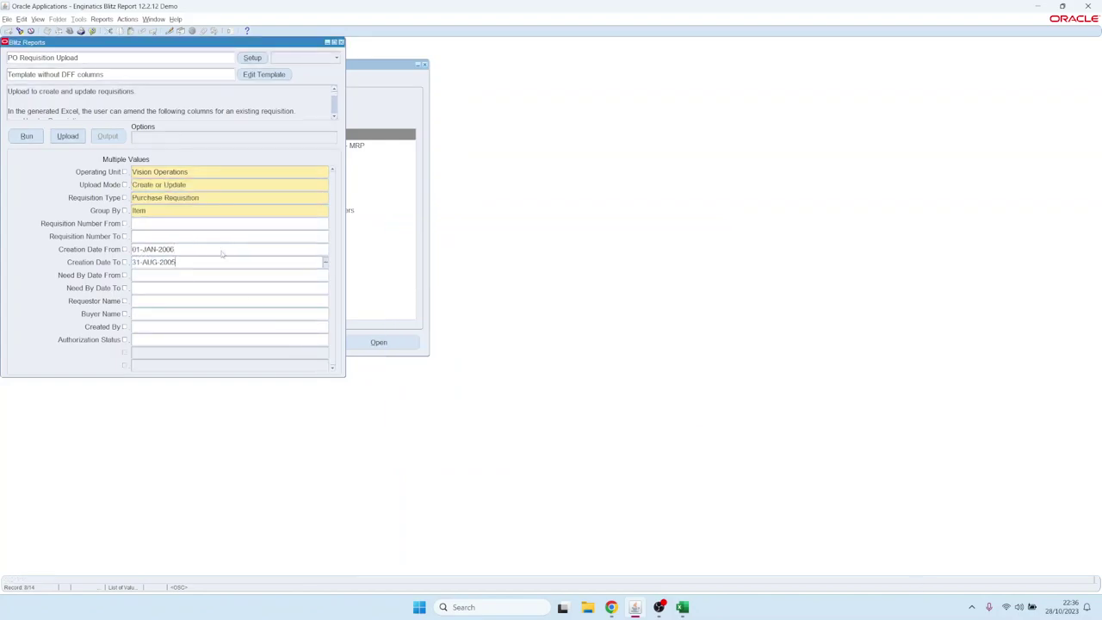
pyautogui.click(222, 253)
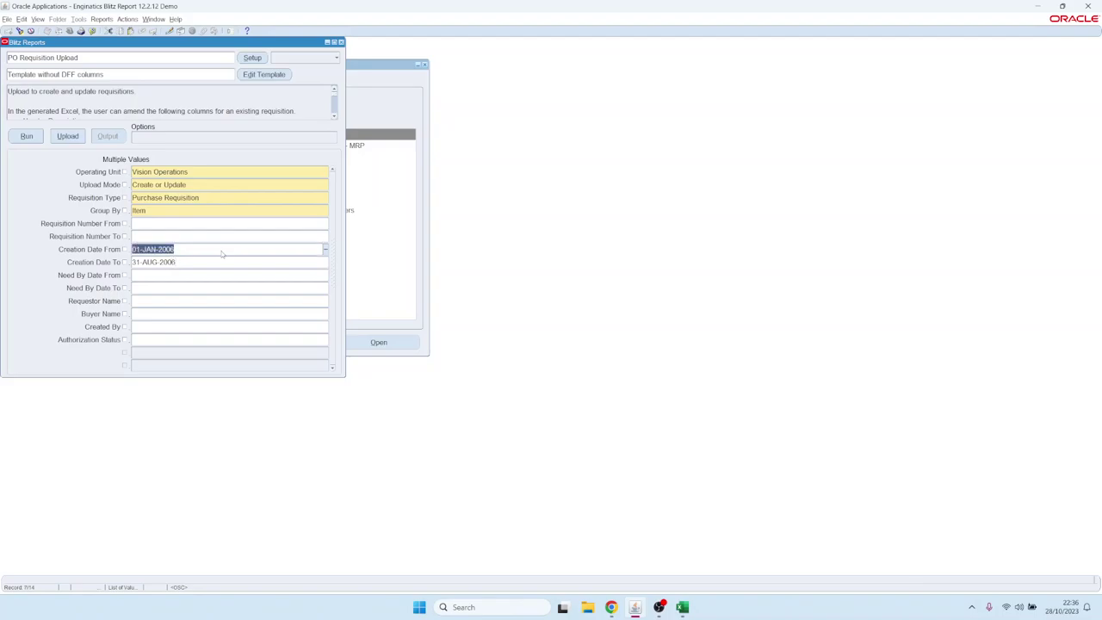
pyautogui.click(28, 136)
pyautogui.hotkey('alt', 'Tab')
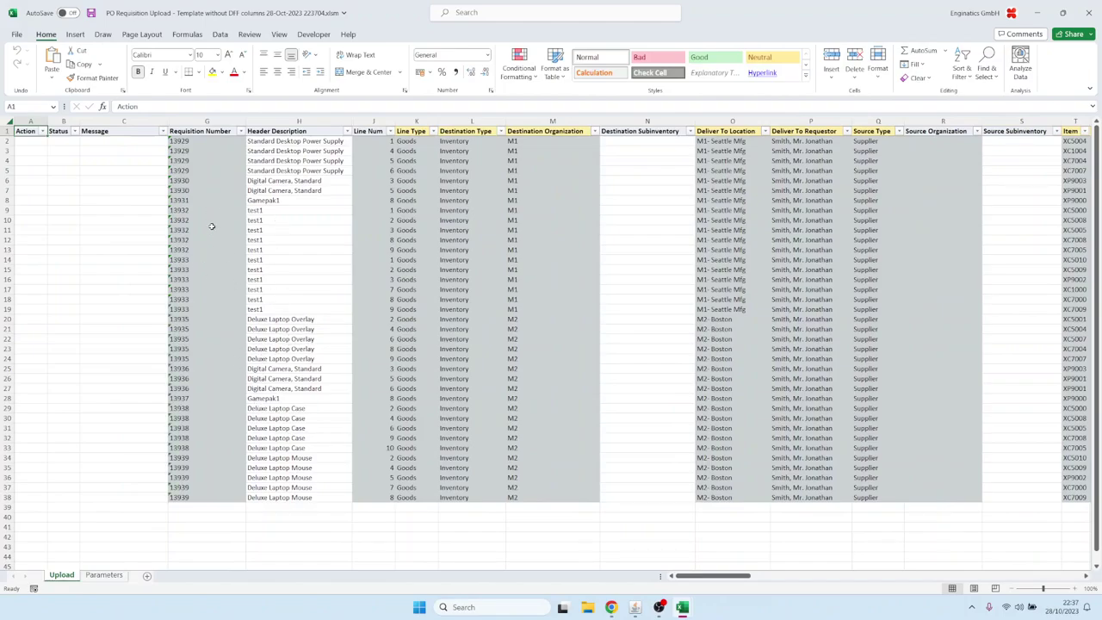
# - Examine the requisition numbers, header descriptions, and line type and destination columns in the Upload sheet
pyautogui.moveTo(211, 171); pyautogui.dragTo(207, 409)
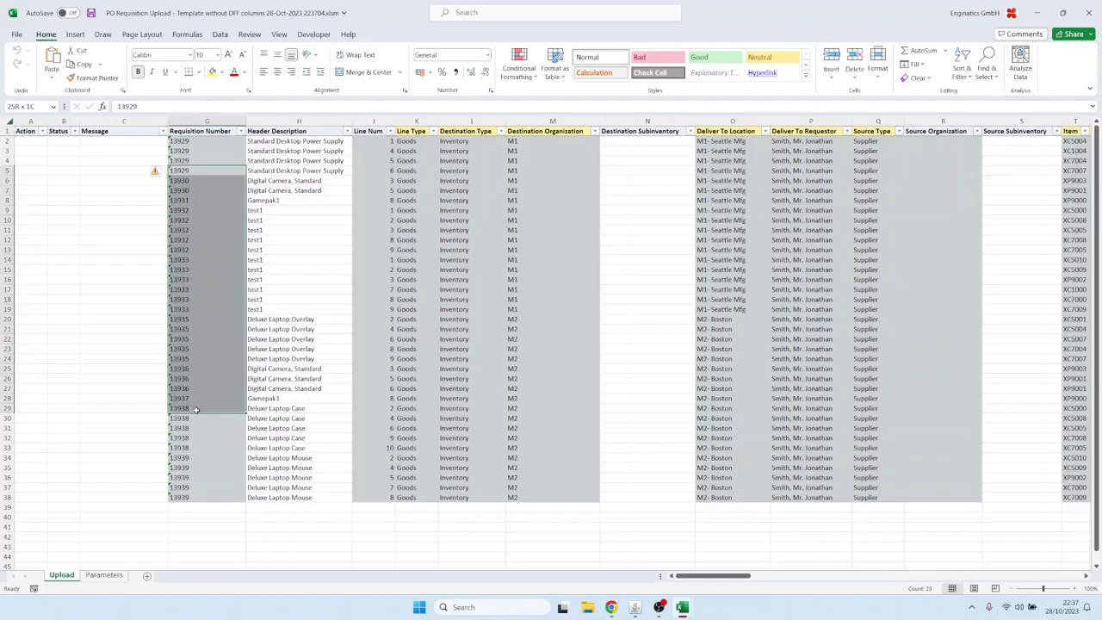
pyautogui.click(206, 297)
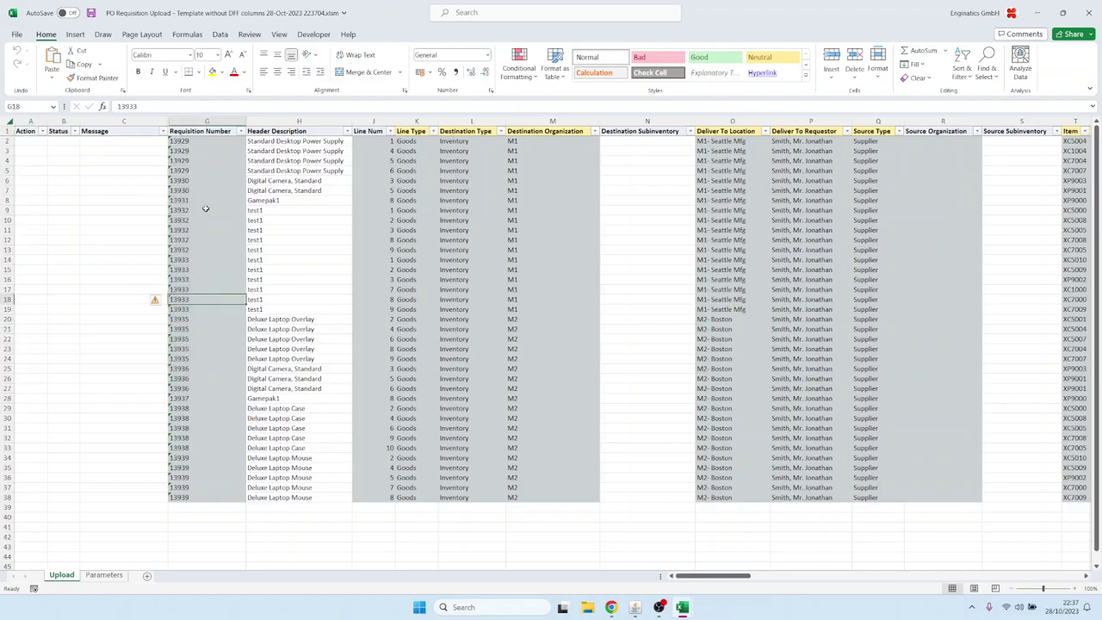
pyautogui.moveTo(206, 182); pyautogui.dragTo(210, 361)
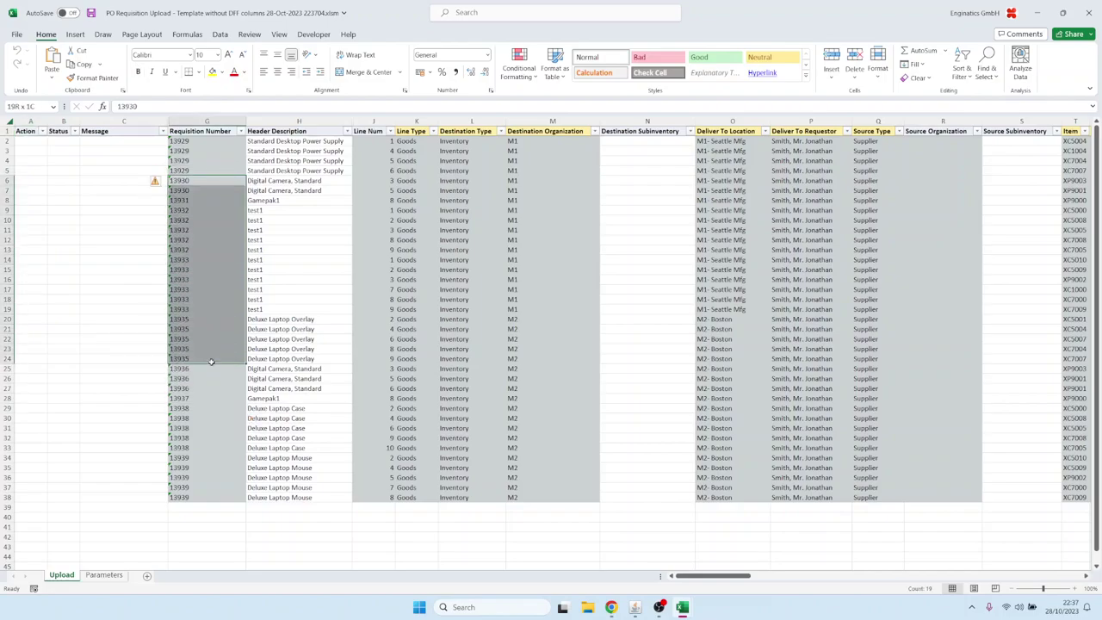
pyautogui.click(420, 231)
pyautogui.moveTo(422, 130); pyautogui.dragTo(555, 138)
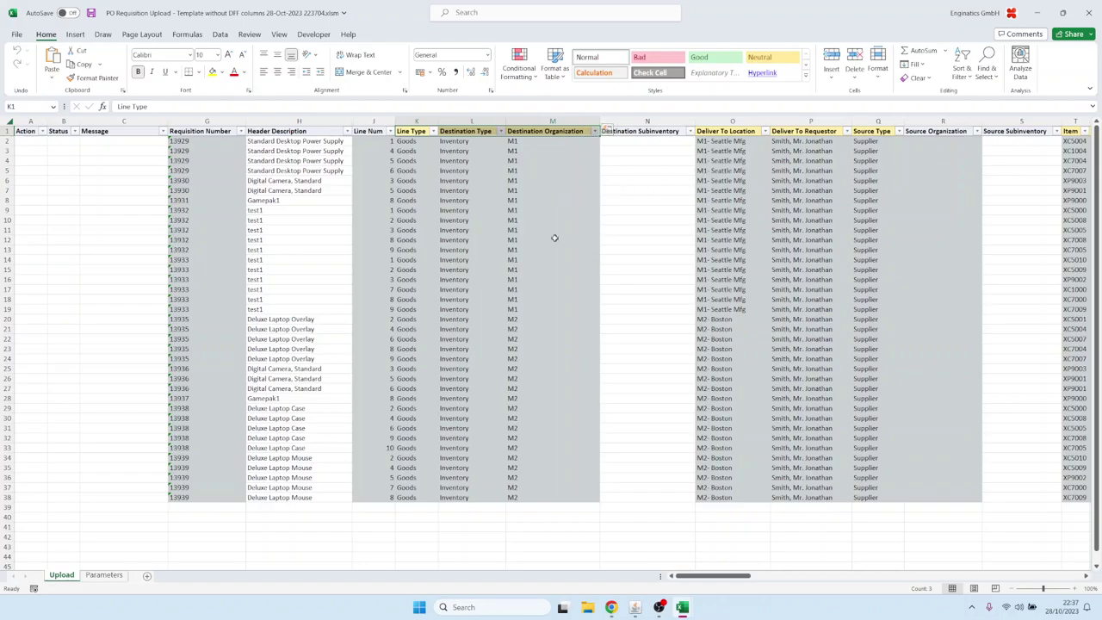
pyautogui.click(469, 259)
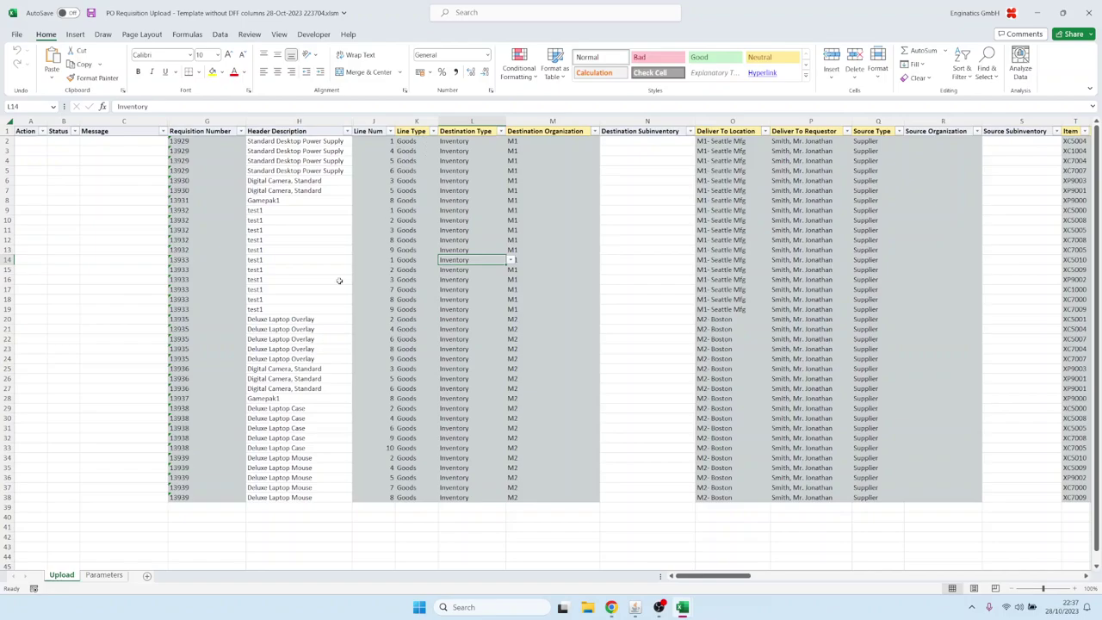
pyautogui.moveTo(291, 210); pyautogui.dragTo(289, 279)
pyautogui.moveTo(203, 170); pyautogui.dragTo(201, 362)
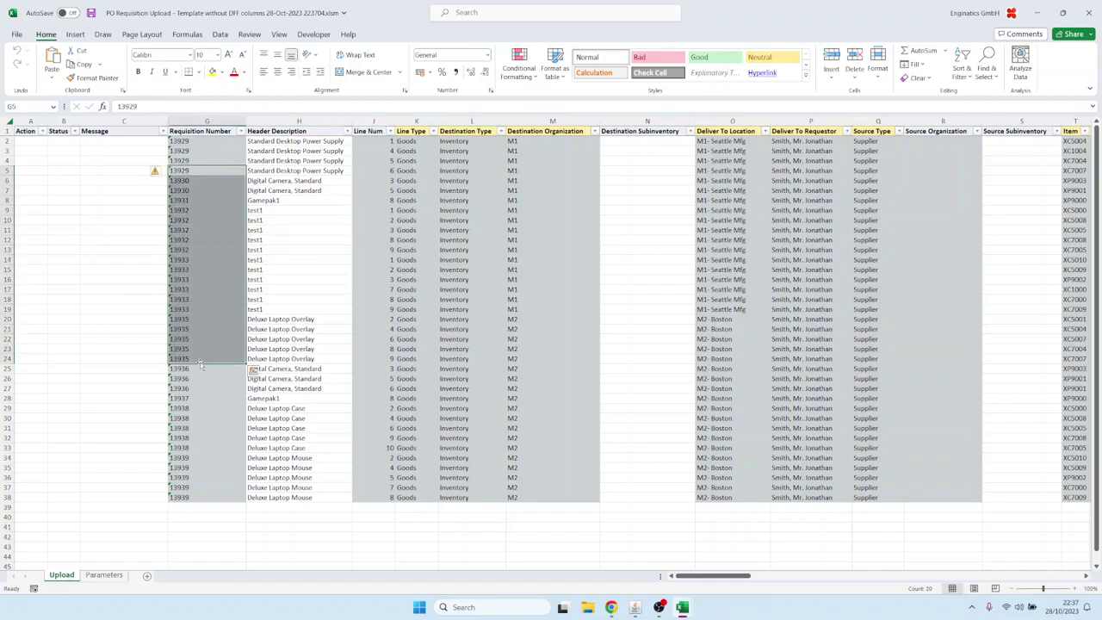
pyautogui.click(276, 248)
pyautogui.moveTo(277, 212); pyautogui.dragTo(278, 309)
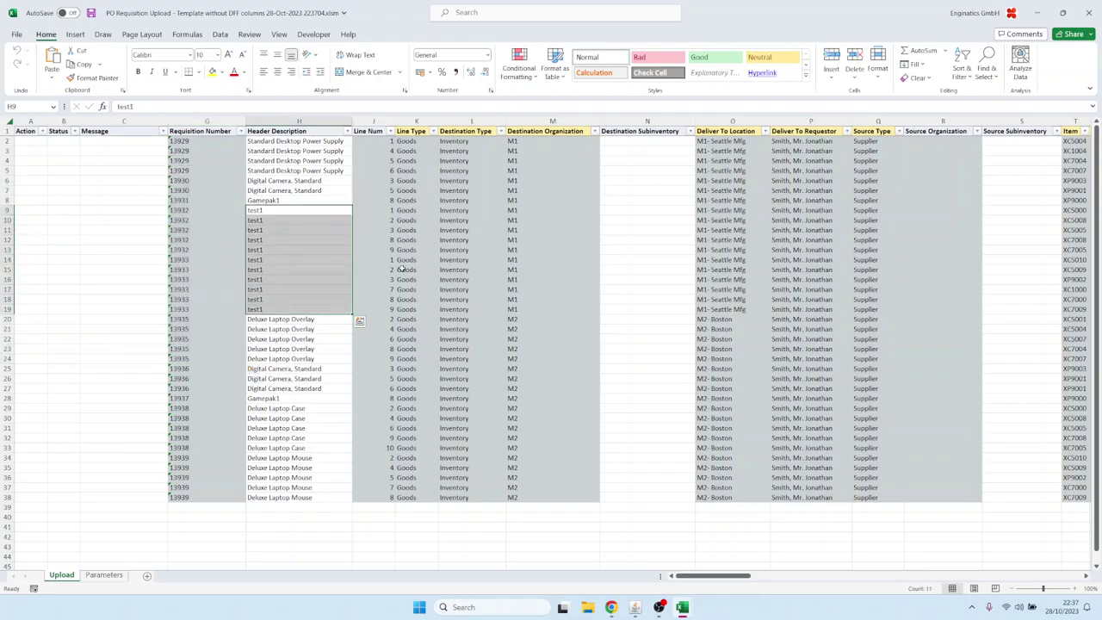
# - Copy the item descriptions of rows 9 to 21, starting at Deluxe Laptop Case
pyautogui.click(463, 232)
pyautogui.press('Up')
pyautogui.press('Up')
pyautogui.press('Left')
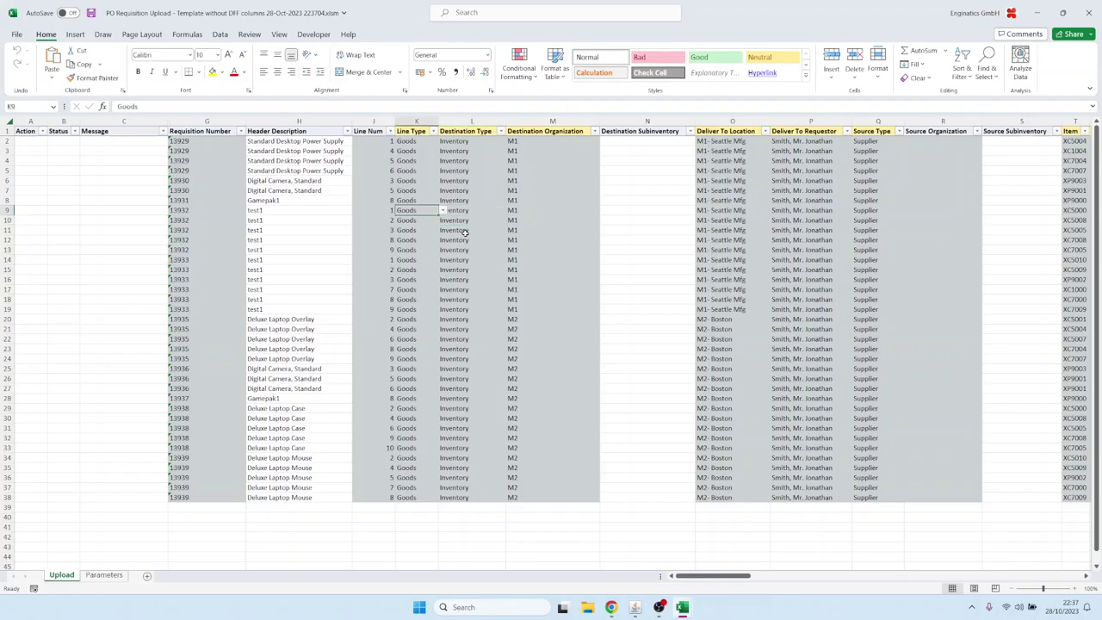
pyautogui.press('Left')
pyautogui.press('Left')
pyautogui.press('Left')
pyautogui.press('Right')
pyautogui.press('Right')
pyautogui.press('Right')
pyautogui.press('Right')
pyautogui.press('Right')
pyautogui.press('Right')
pyautogui.press('Right')
pyautogui.press('Right')
pyautogui.press('Right')
pyautogui.press('Right')
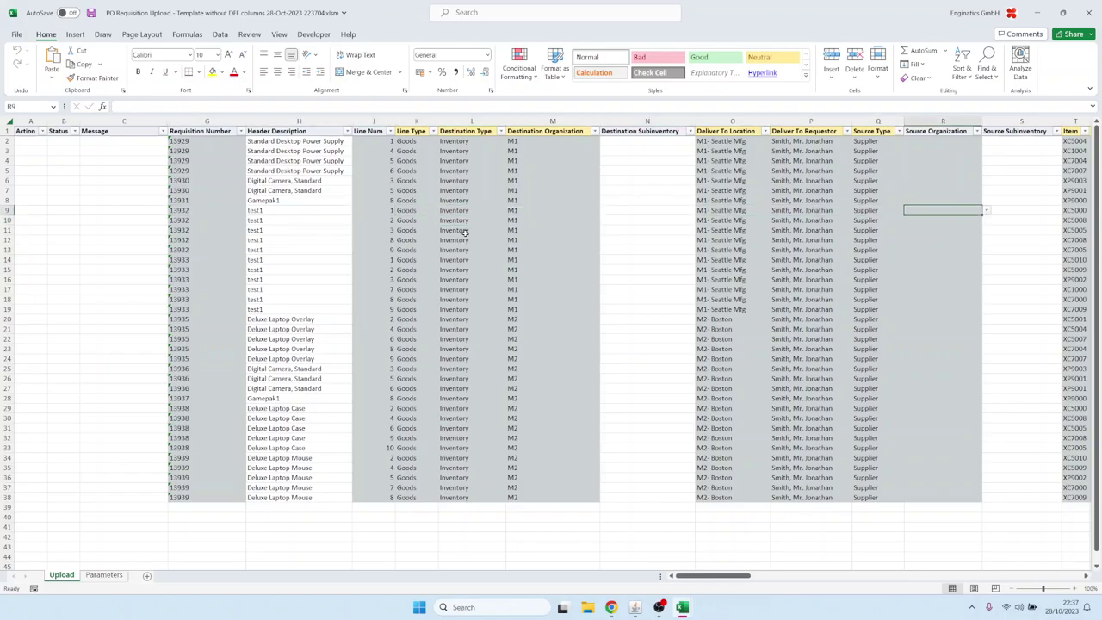
pyautogui.press('Right')
pyautogui.press('Right')
pyautogui.press('Right')
pyautogui.press('Right')
pyautogui.press('Left')
pyautogui.hotkey('shift', 'Down')
pyautogui.hotkey('shift', 'Down')
pyautogui.hotkey('shift', 'Down')
pyautogui.hotkey('shift', 'Down')
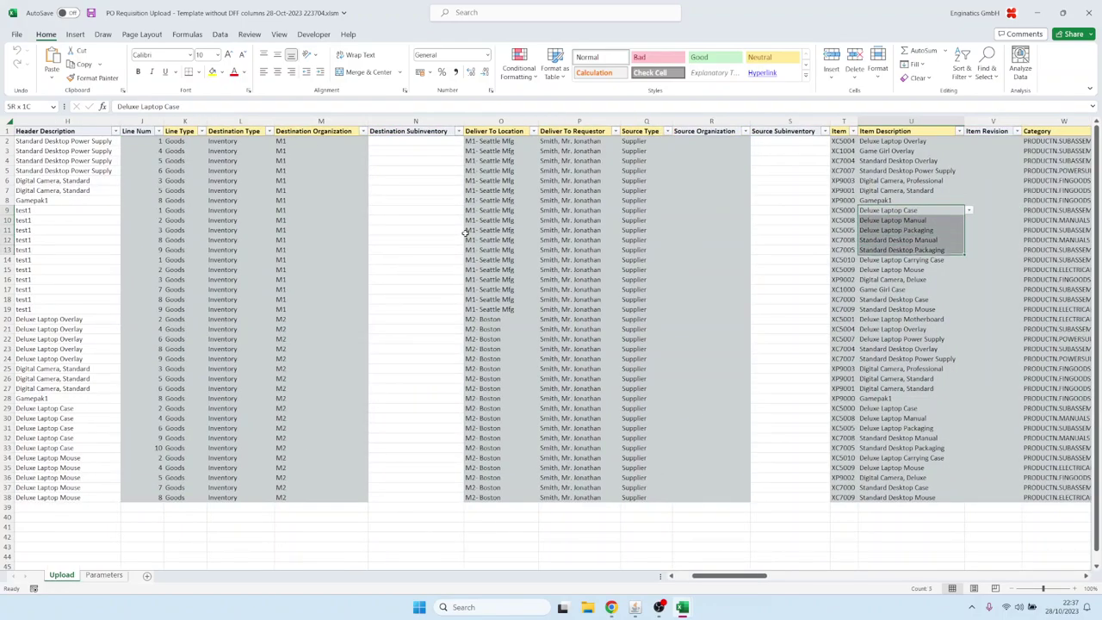
pyautogui.hotkey('shift', 'Down')
pyautogui.hotkey('shift', 'Down')
pyautogui.hotkey('shift', 'Down')
pyautogui.hotkey('shift', 'Down')
pyautogui.hotkey('shift', 'Down')
pyautogui.hotkey('shift', 'Down')
pyautogui.hotkey('shift', 'Down')
pyautogui.hotkey('shift', 'Down')
pyautogui.hotkey('shift', 'Up')
pyautogui.hotkey('shift', 'Down')
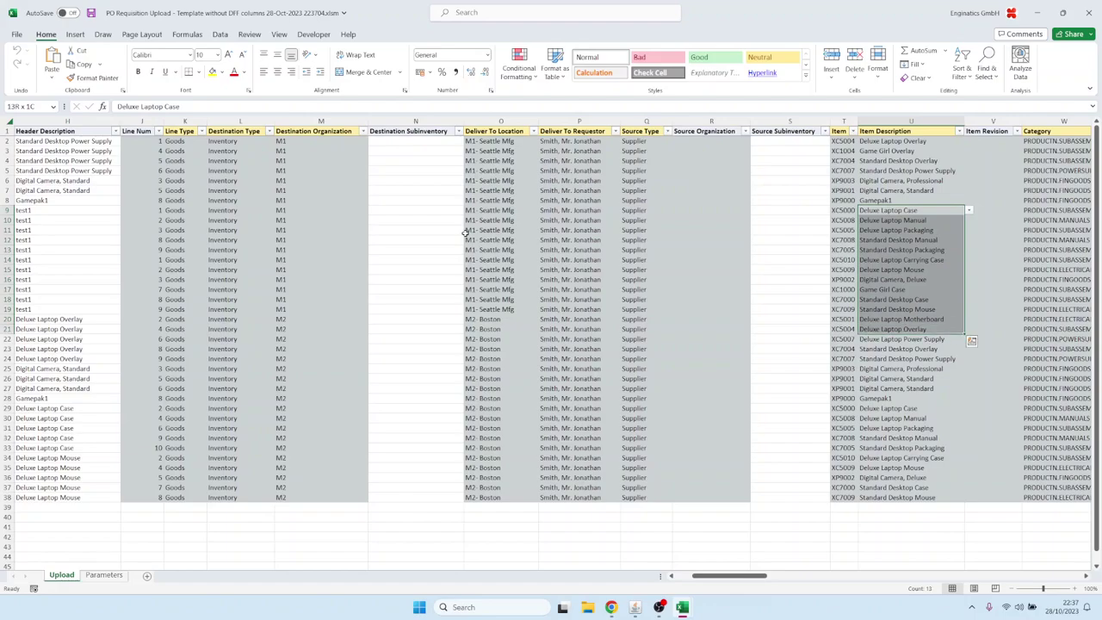
pyautogui.hotkey('ctrl', 'c')
# - Paste the copied item descriptions over the header descriptions of the same rows, starting at H9
pyautogui.press('Up')
pyautogui.press('Up')
pyautogui.press('Up')
pyautogui.press('Down')
pyautogui.press('Down')
pyautogui.press('Down')
pyautogui.press('Left')
pyautogui.press('Left')
pyautogui.press('Left')
pyautogui.press('Left')
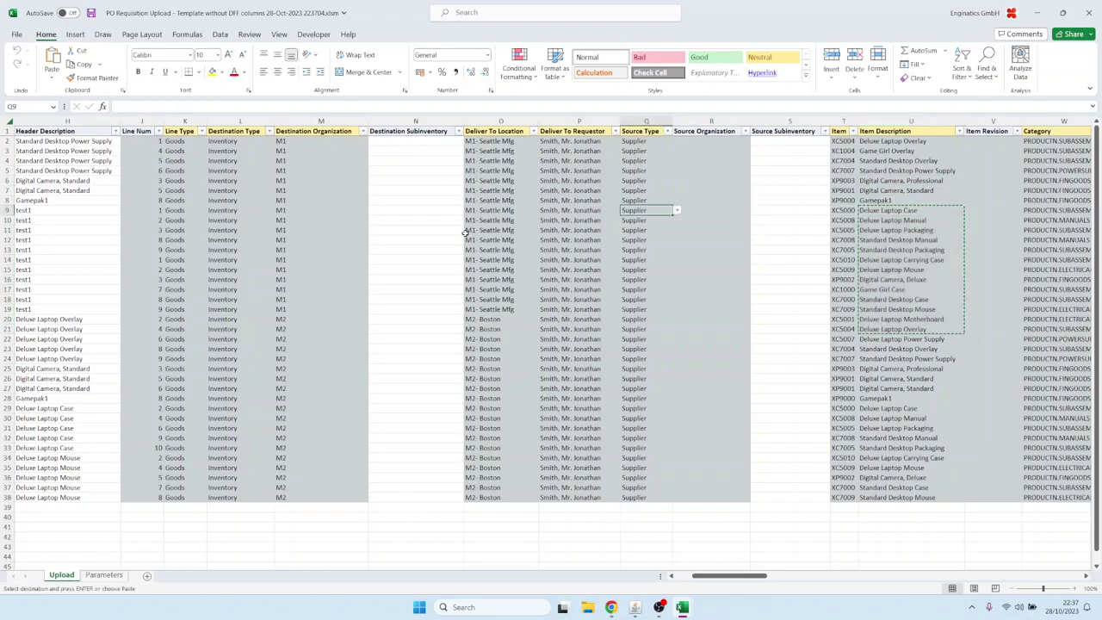
pyautogui.press('Left')
pyautogui.press('Left')
pyautogui.press('Left')
pyautogui.press('Left')
pyautogui.press('Left')
pyautogui.press('Left')
pyautogui.press('Left')
pyautogui.press('Left')
pyautogui.press('Left')
pyautogui.hotkey('ctrl', 'v')
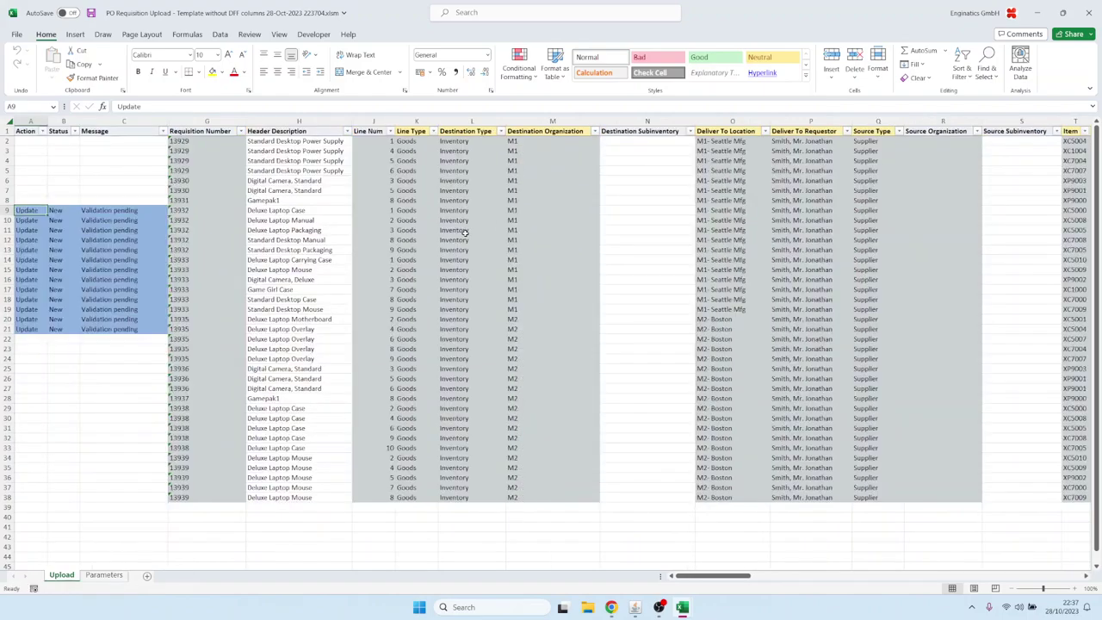
pyautogui.click(138, 281)
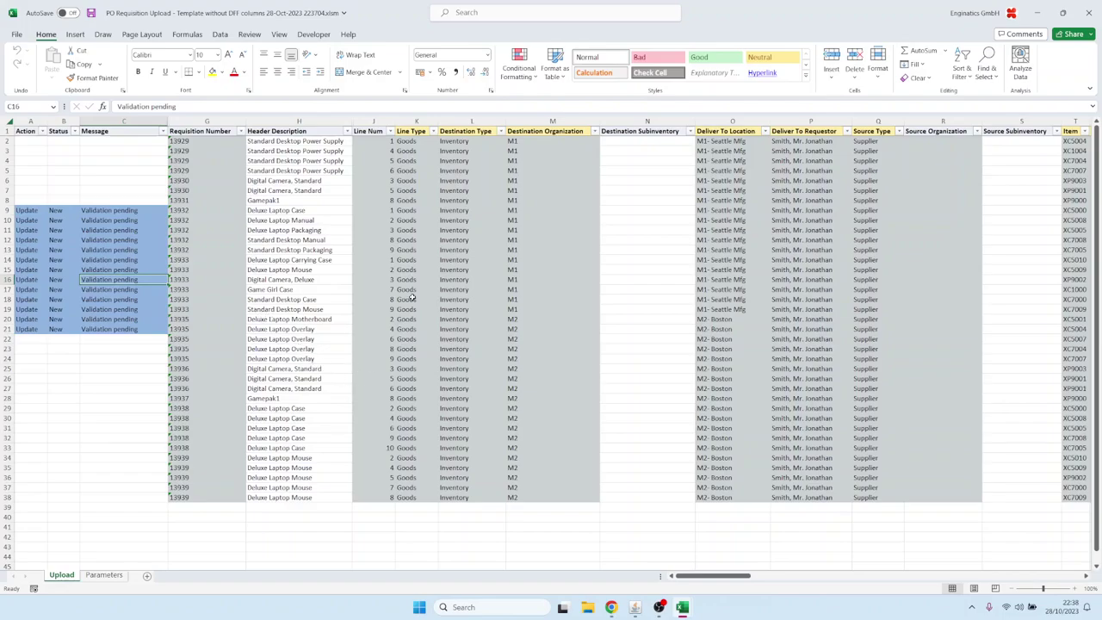
# - Duplicate the Line Type through Need By Date values of rows 3 and 4 into the first empty rows, starting at K39
pyautogui.click(406, 151)
pyautogui.hotkey('shift', 'Down')
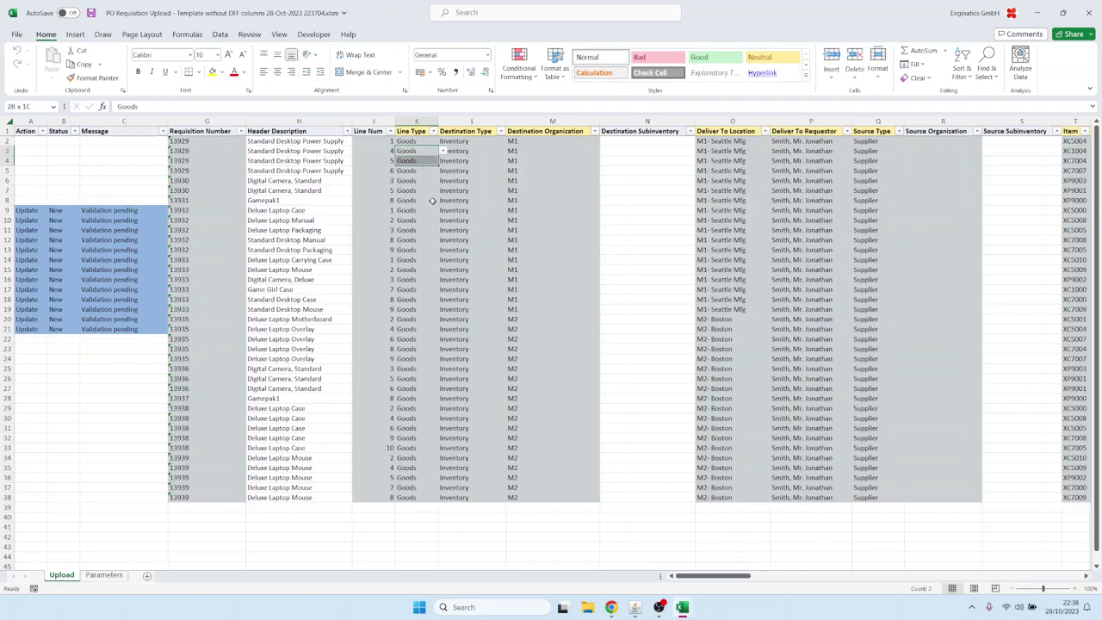
pyautogui.hotkey('shift', 'Right')
pyautogui.hotkey('shift', 'Right')
pyautogui.hotkey('shift', 'Right')
pyautogui.hotkey('shift', 'Right')
pyautogui.hotkey('shift', 'Right')
pyautogui.hotkey('shift', 'Right')
pyautogui.hotkey('shift', 'Right')
pyautogui.hotkey('shift', 'Right')
pyautogui.hotkey('shift', 'Right')
pyautogui.hotkey('shift', 'Right')
pyautogui.hotkey('shift', 'Right')
pyautogui.hotkey('shift', 'Right')
pyautogui.hotkey('shift', 'Right')
pyautogui.hotkey('shift', 'Right')
pyautogui.hotkey('shift', 'Right')
pyautogui.hotkey('shift', 'Right')
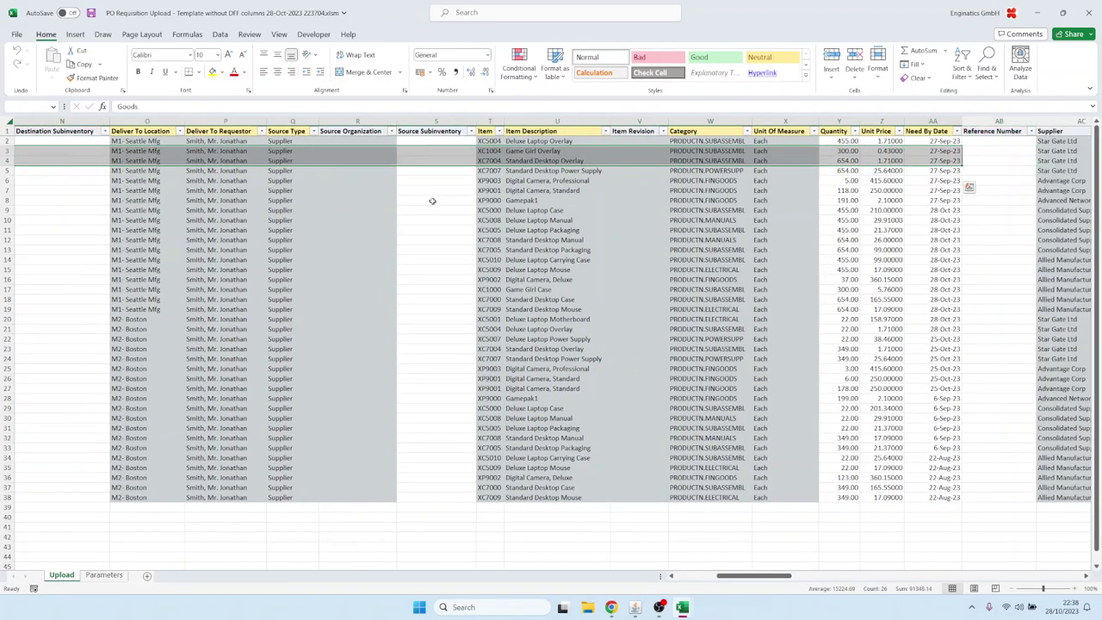
pyautogui.hotkey('ctrl', 'c')
pyautogui.press('Home')
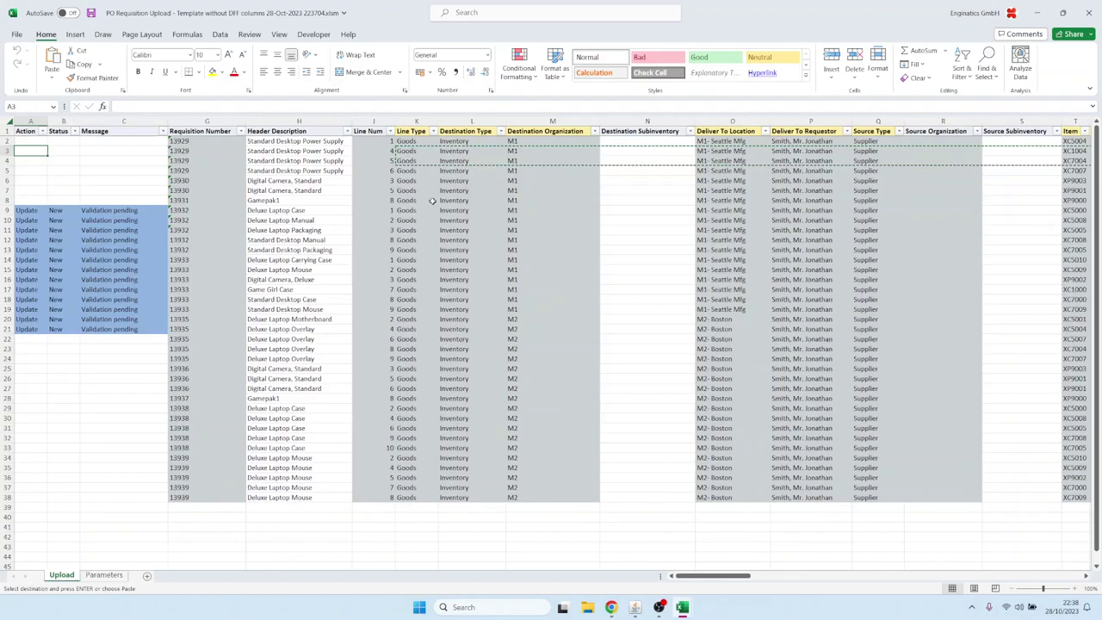
pyautogui.click(410, 508)
pyautogui.press('Return')
pyautogui.scroll(-2, 420, 383)
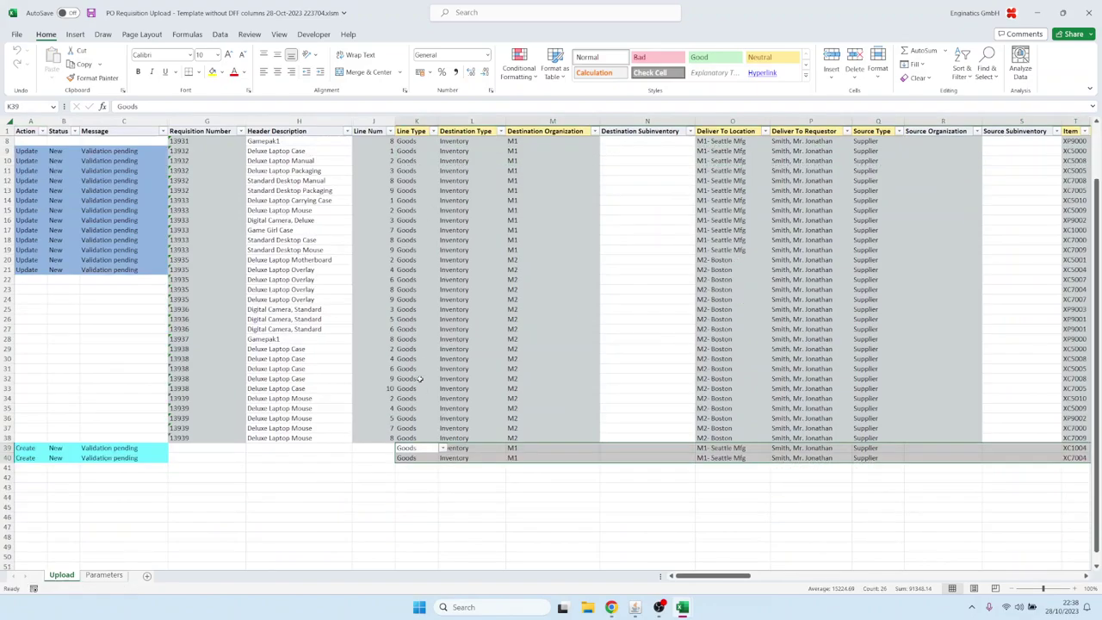
# - Start a new requisition line in row 41 with line type Goods and destination type Inventory
pyautogui.click(428, 467)
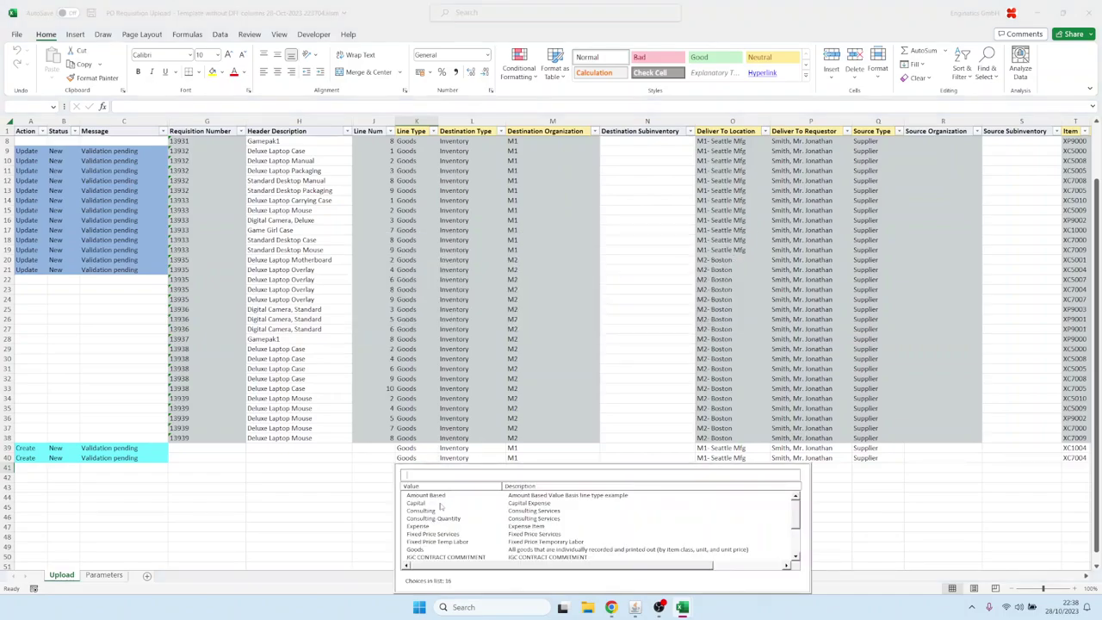
pyautogui.write('g')
pyautogui.press('Return')
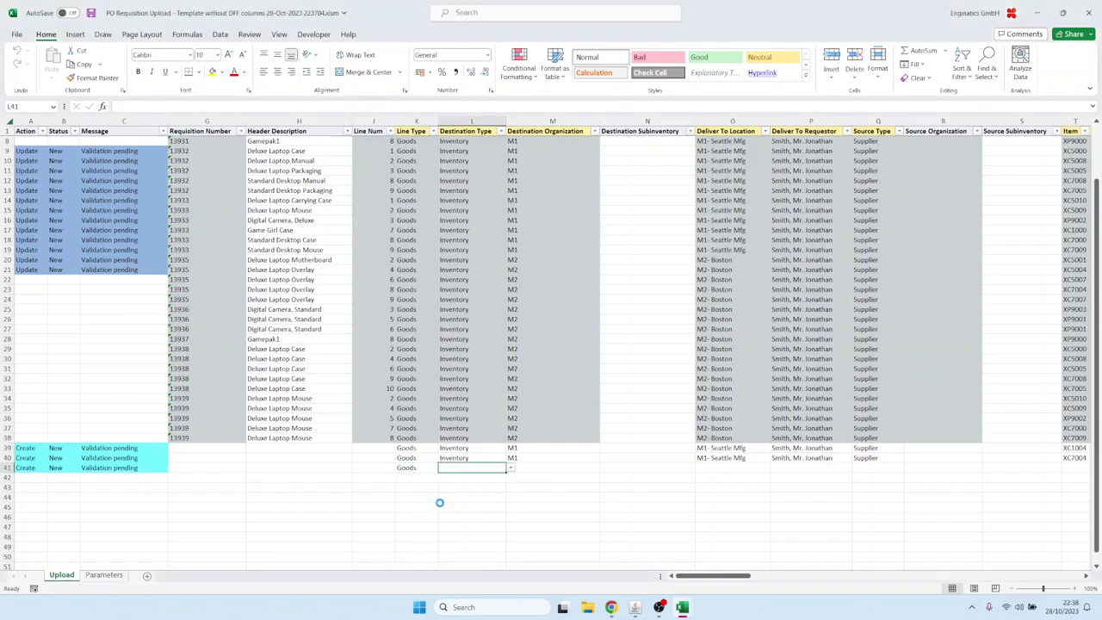
pyautogui.write('i')
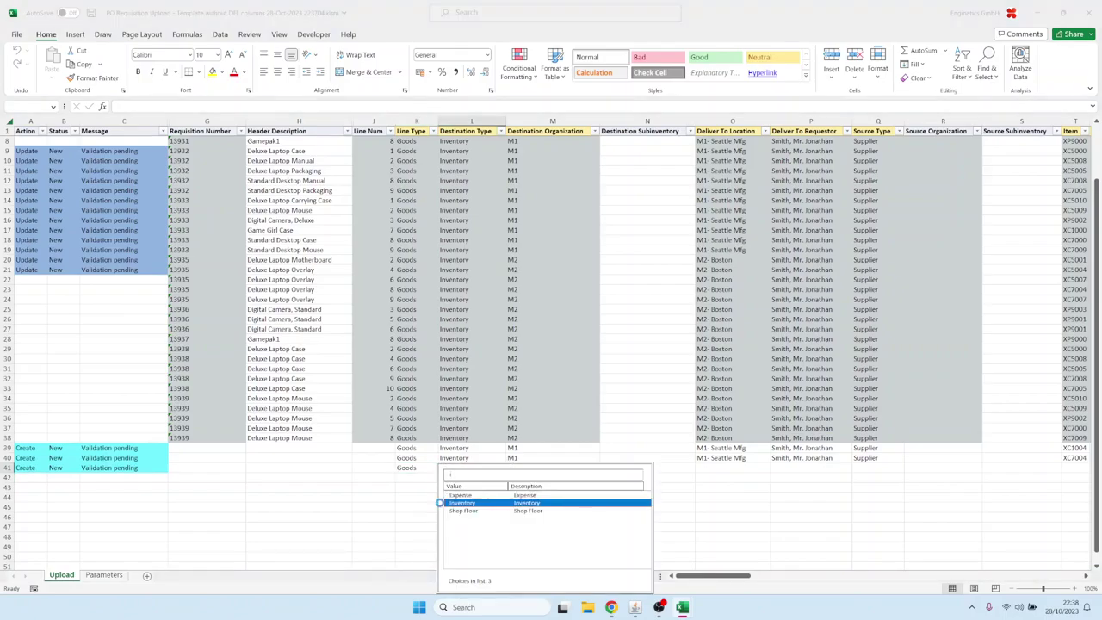
pyautogui.press('Return')
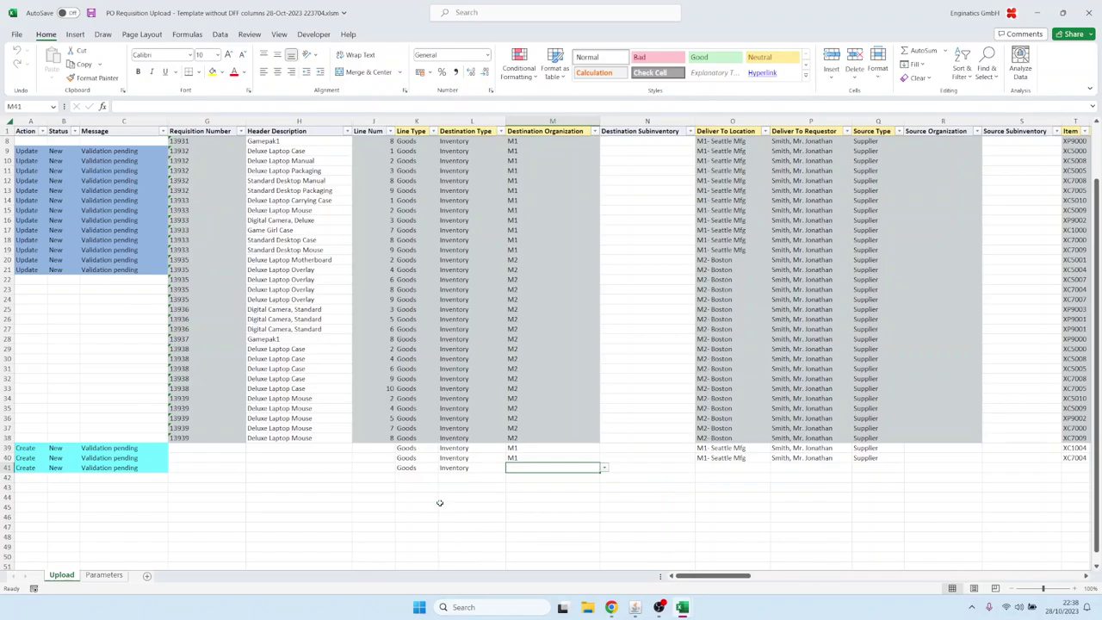
# - Set row 41's destination organization to M1 and its deliver-to location to Buenos Aires
pyautogui.write('m1')
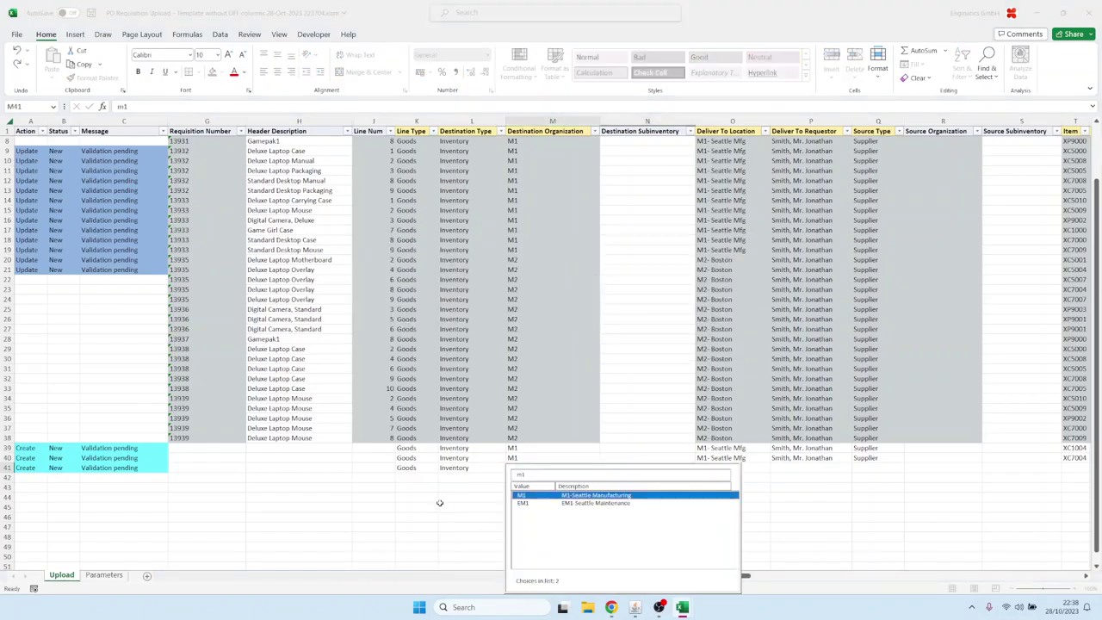
pyautogui.press('Return')
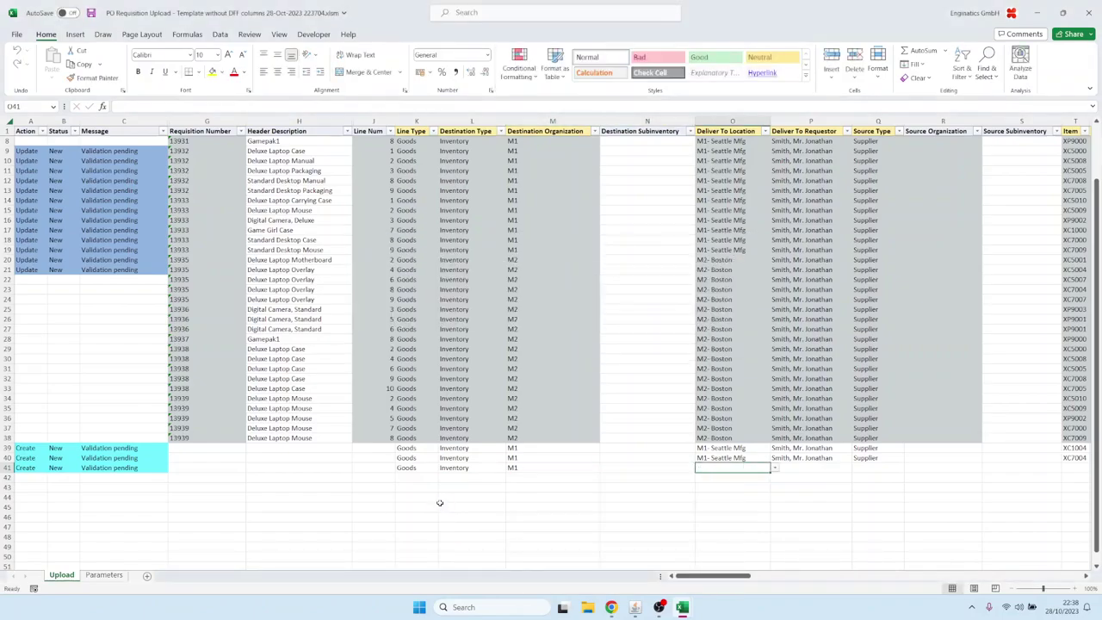
pyautogui.press('Down')
pyautogui.press('Return')
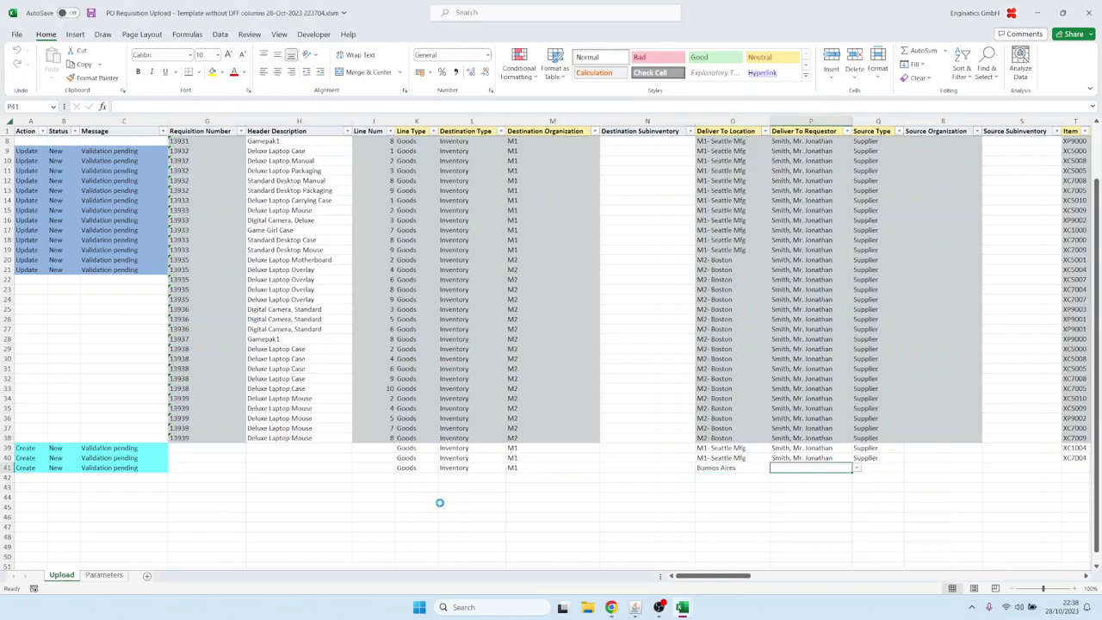
# - Choose a deliver-to requestor from the list for row 41 and set its source type to Supplier
pyautogui.press('Down')
pyautogui.press('Down')
pyautogui.press('Return')
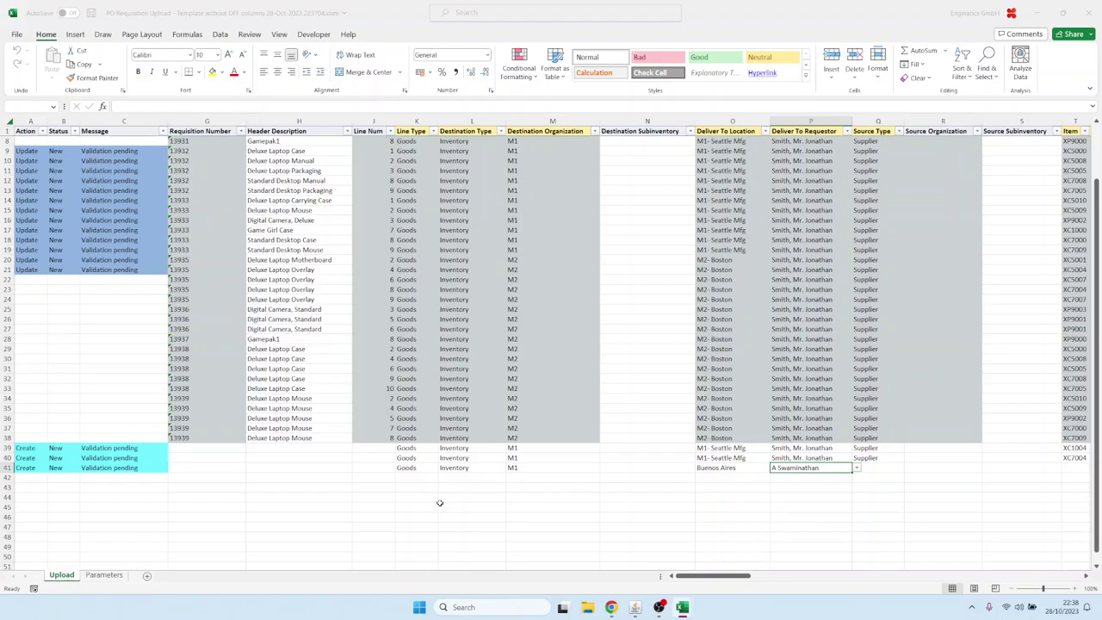
pyautogui.press('Return')
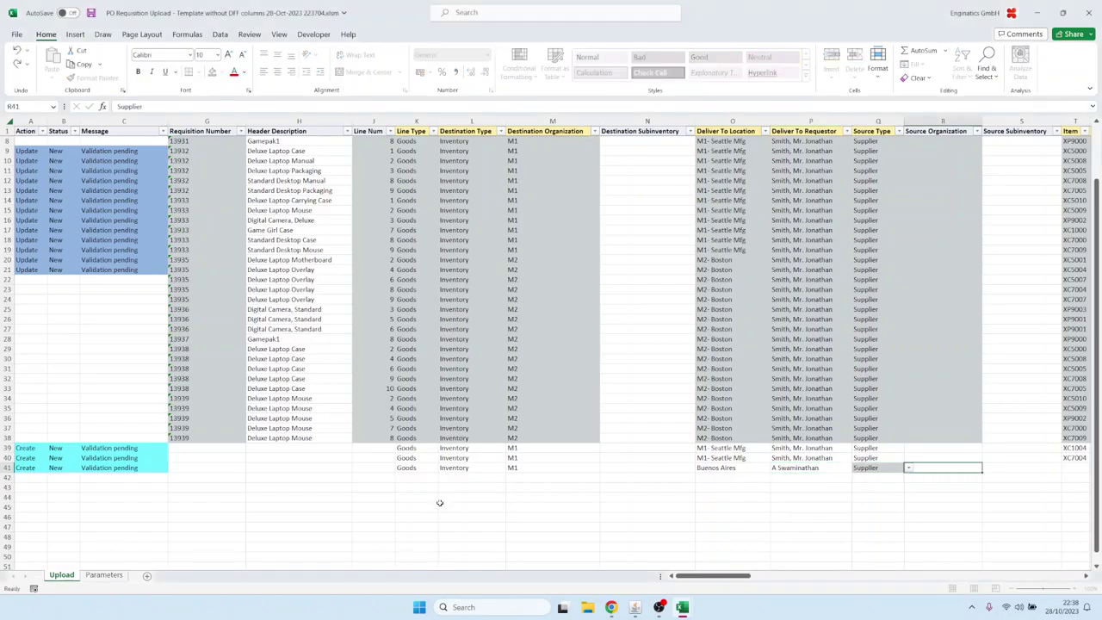
# - Set row 41's item to Fork Lift Battery, picked from the item list filtered by "f"
pyautogui.press('Right')
pyautogui.press('Right')
pyautogui.press('Right')
pyautogui.press('Right')
pyautogui.press('Right')
pyautogui.press('Right')
pyautogui.press('Right')
pyautogui.press('Right')
pyautogui.press('Right')
pyautogui.press('Right')
pyautogui.press('Right')
pyautogui.press('Right')
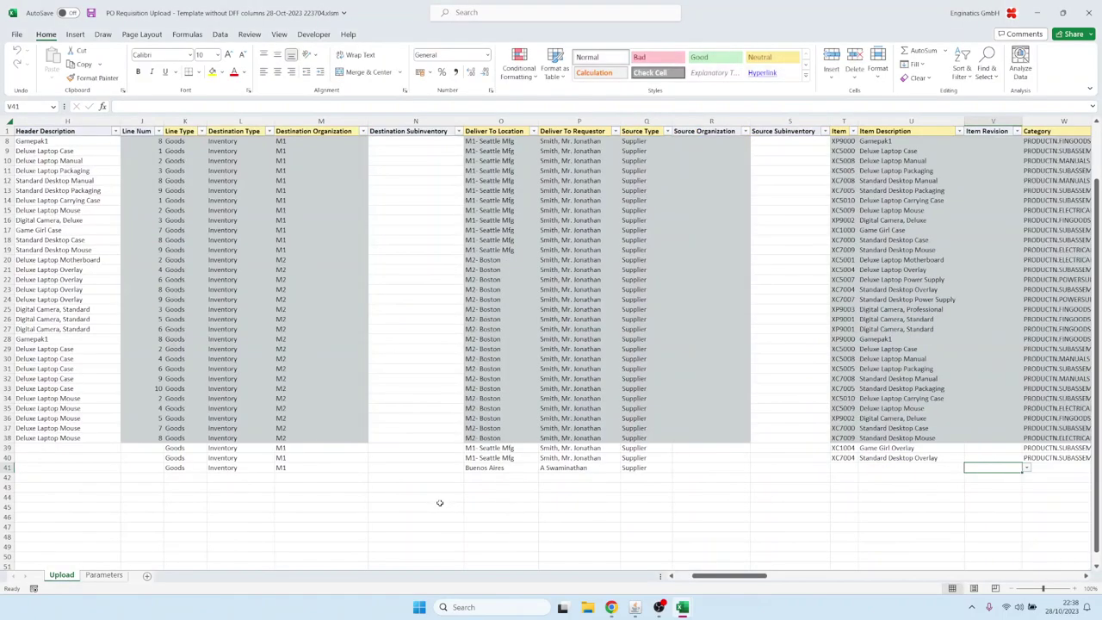
pyautogui.press('Left')
pyautogui.press('Left')
pyautogui.press('Left')
pyautogui.press('Left')
pyautogui.press('Left')
pyautogui.press('Left')
pyautogui.press('Left')
pyautogui.press('Left')
pyautogui.press('Left')
pyautogui.press('Left')
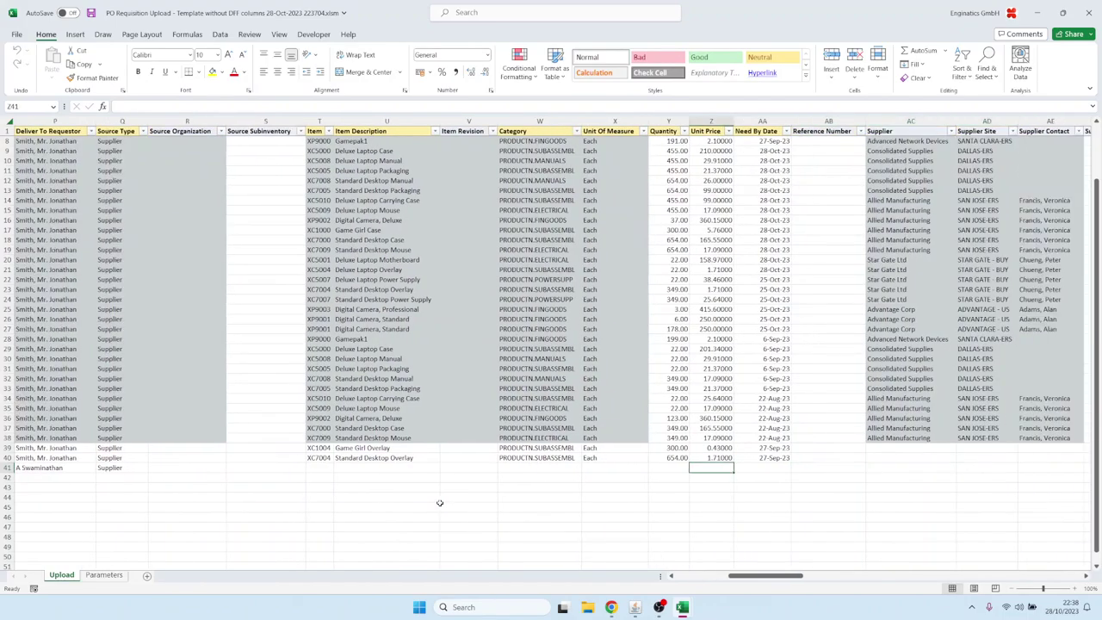
pyautogui.write('f')
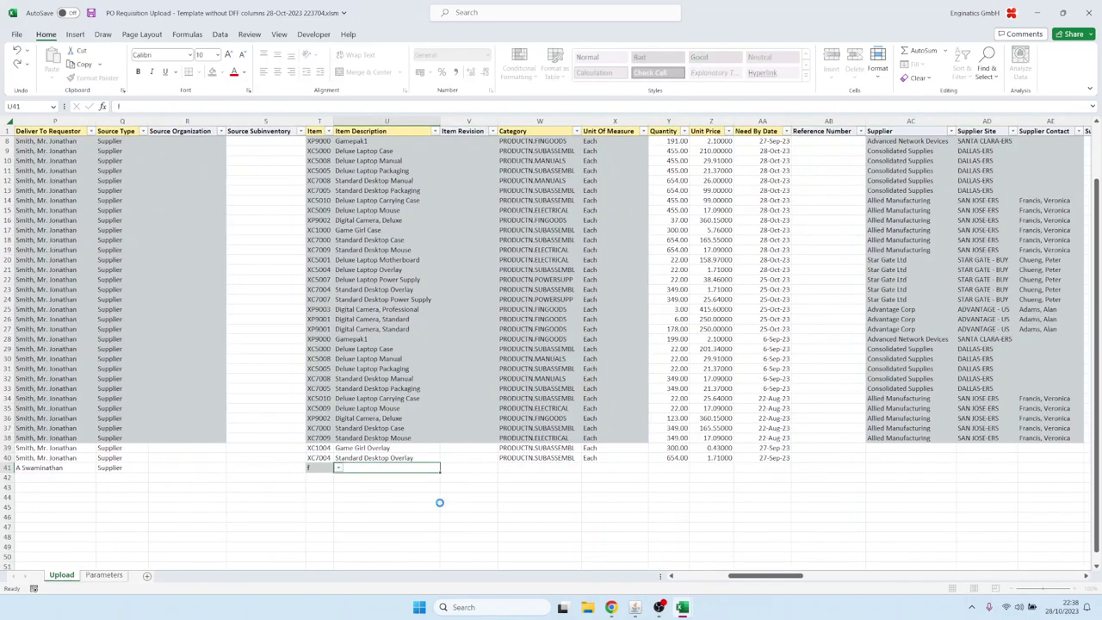
pyautogui.press('Down')
pyautogui.press('Down')
pyautogui.press('Down')
pyautogui.press('Down')
pyautogui.press('Down')
pyautogui.press('Down')
pyautogui.press('Down')
pyautogui.press('Down')
pyautogui.press('Down')
pyautogui.press('Down')
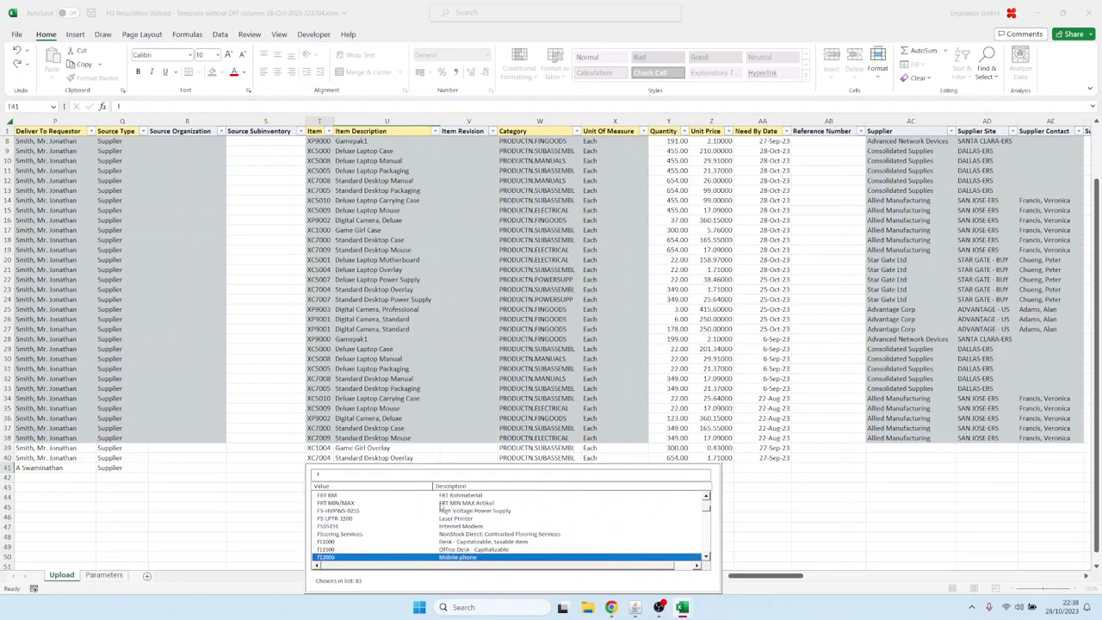
pyautogui.press('Down')
pyautogui.press('Down')
pyautogui.press('Down')
pyautogui.press('Down')
pyautogui.press('Down')
pyautogui.press('Down')
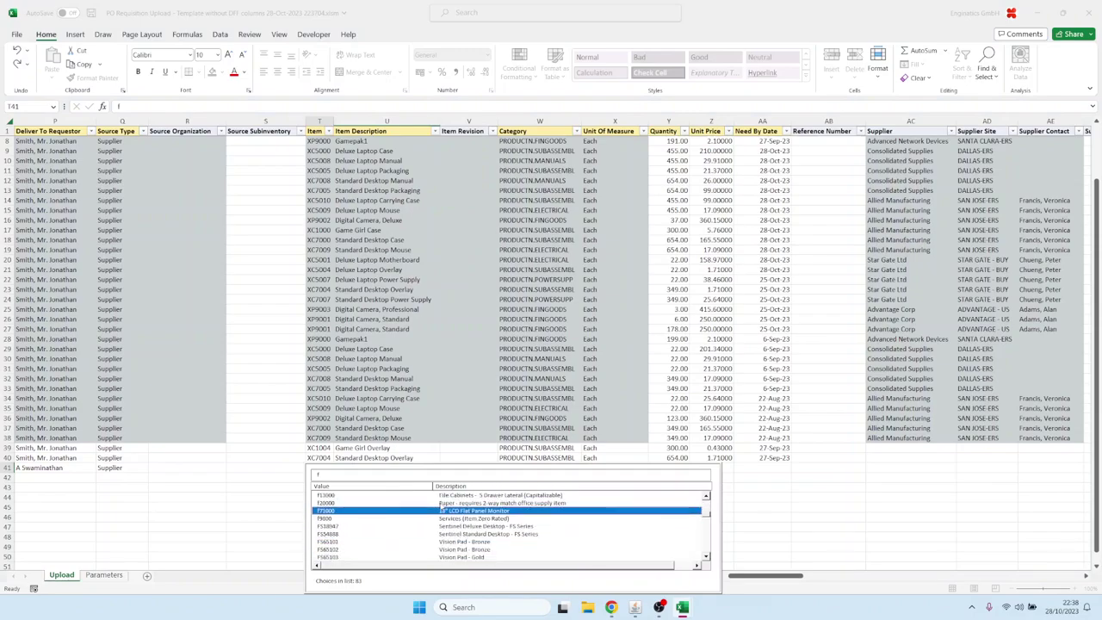
pyautogui.press('Down')
pyautogui.press('Down')
pyautogui.press('Down')
pyautogui.press('Down')
pyautogui.press('Down')
pyautogui.press('Down')
pyautogui.press('Down')
pyautogui.press('Down')
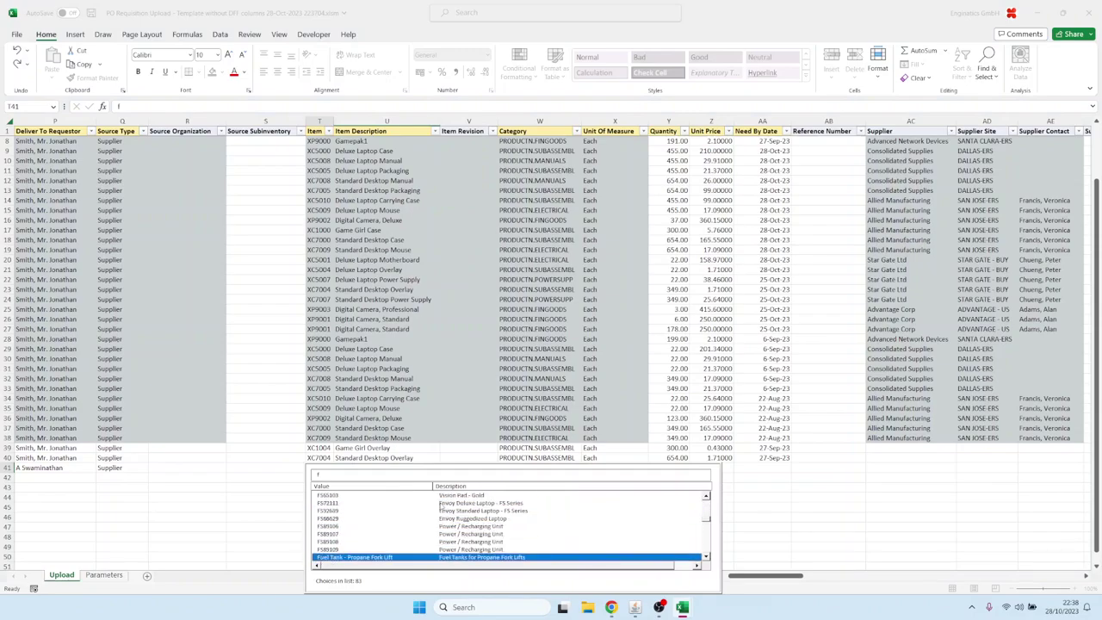
pyautogui.press('Up')
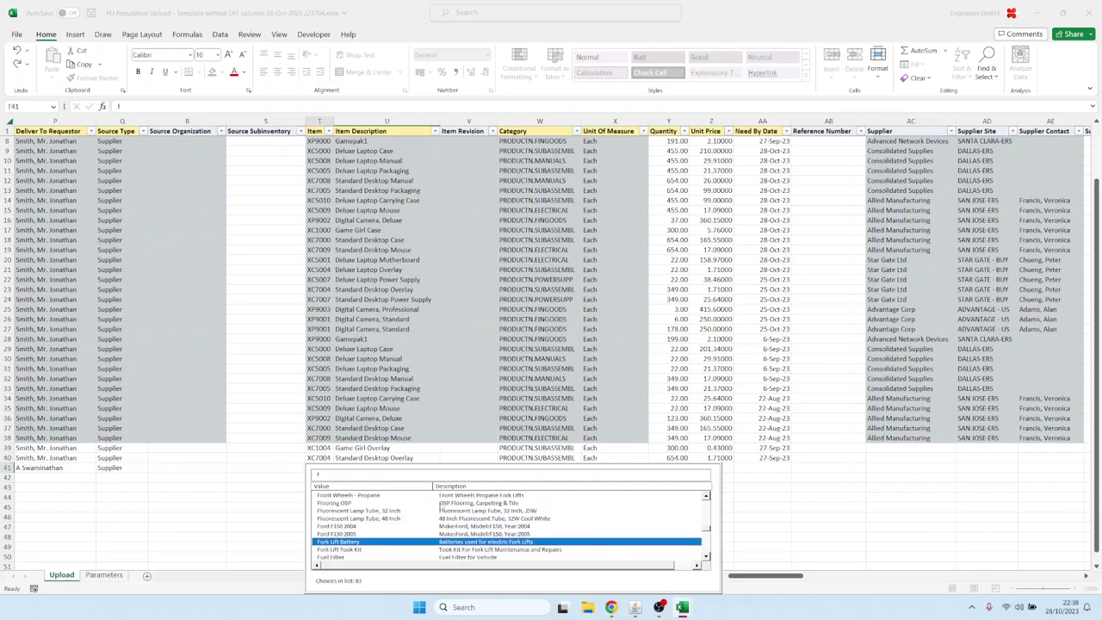
pyautogui.press('Return')
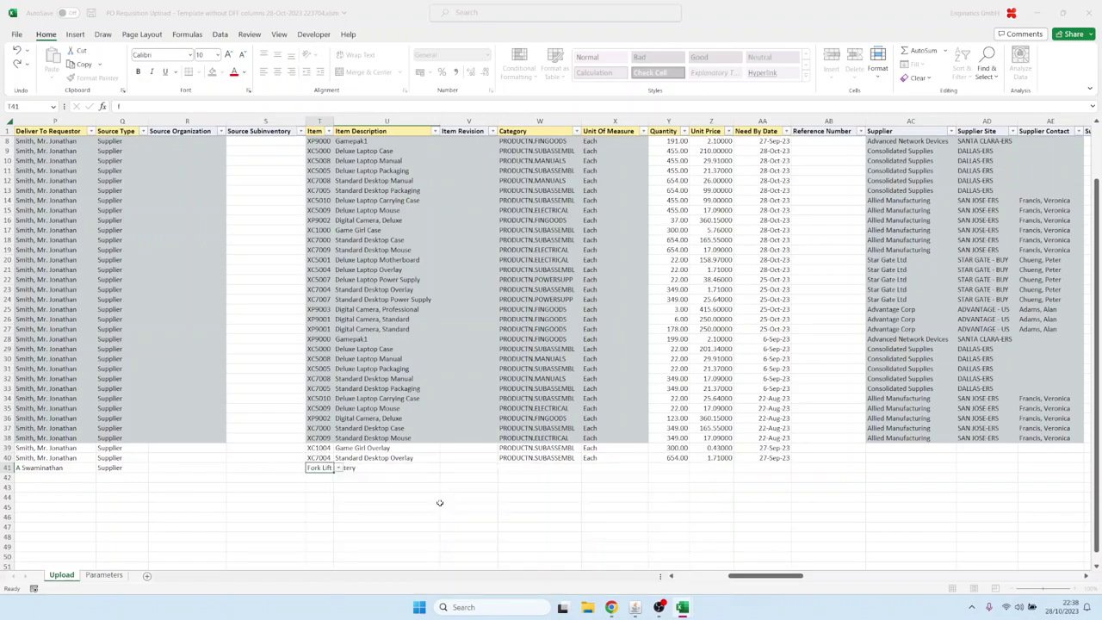
# - Set row 41's quantity to 1
pyautogui.press('Tab')
pyautogui.press('Tab')
pyautogui.press('Tab')
pyautogui.press('Tab')
pyautogui.press('Tab')
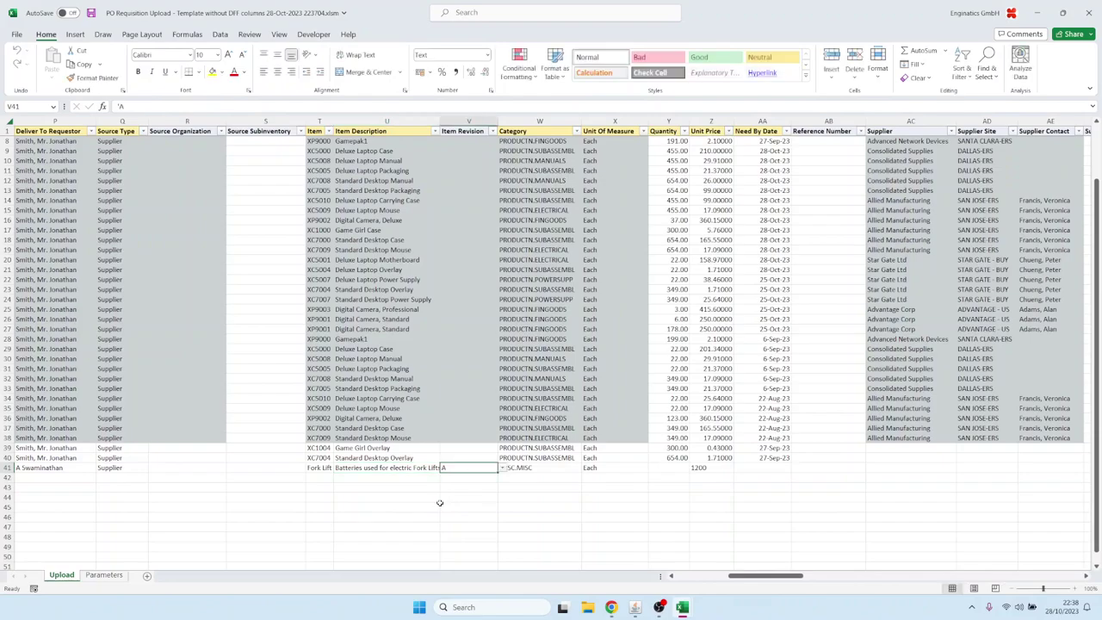
pyautogui.write('1200')
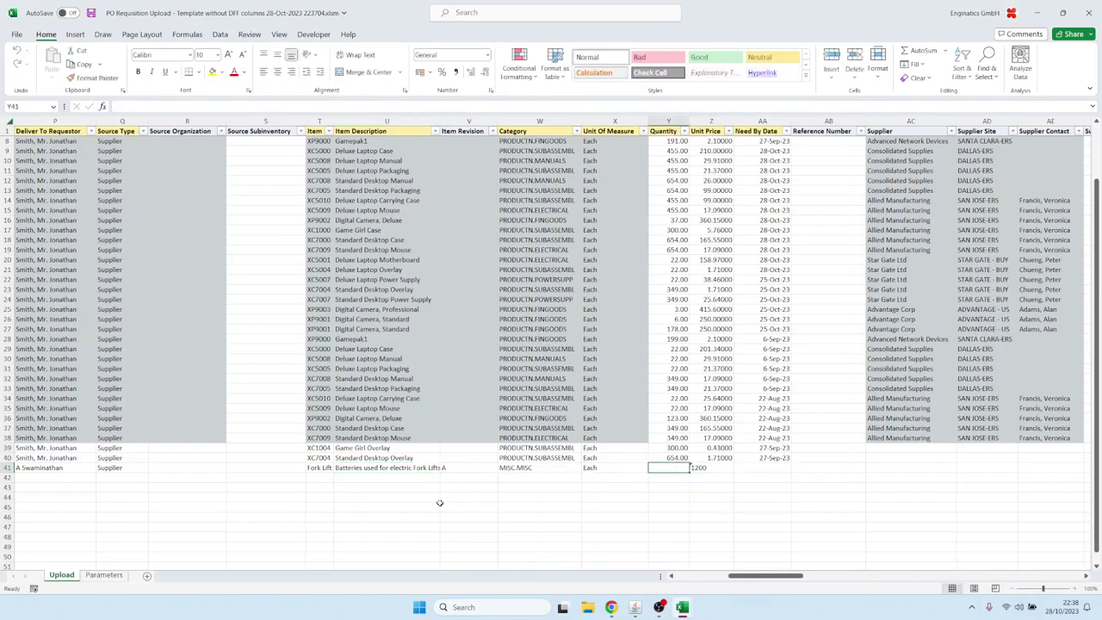
pyautogui.write('1')
pyautogui.press('Tab')
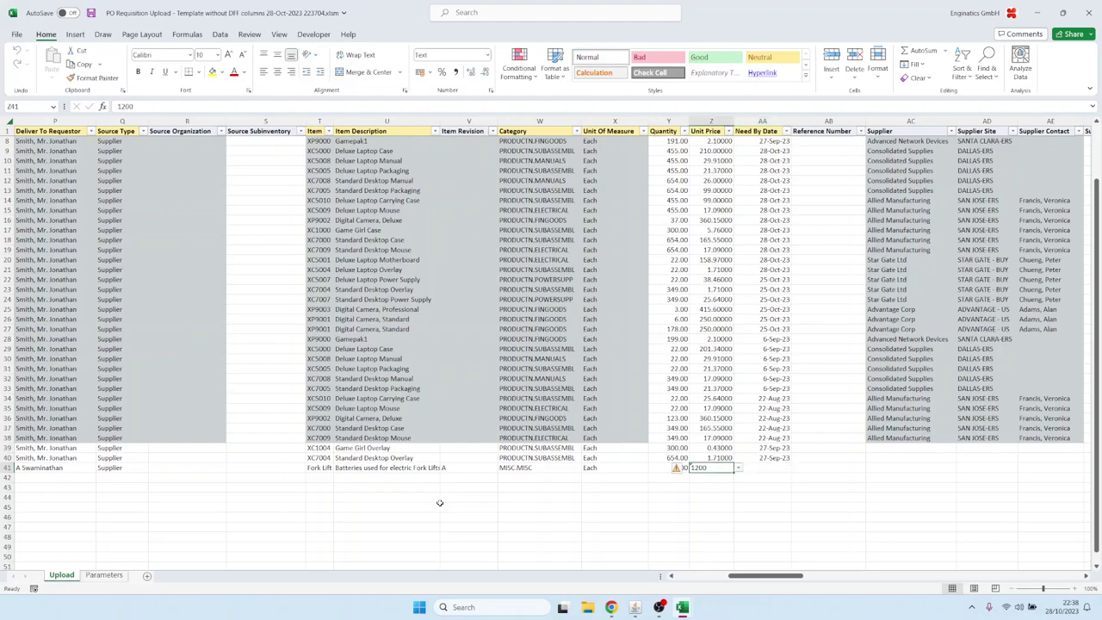
# - Set row 41's unit price to 1180 and its need-by date to 1-Jan-23
pyautogui.write('1')
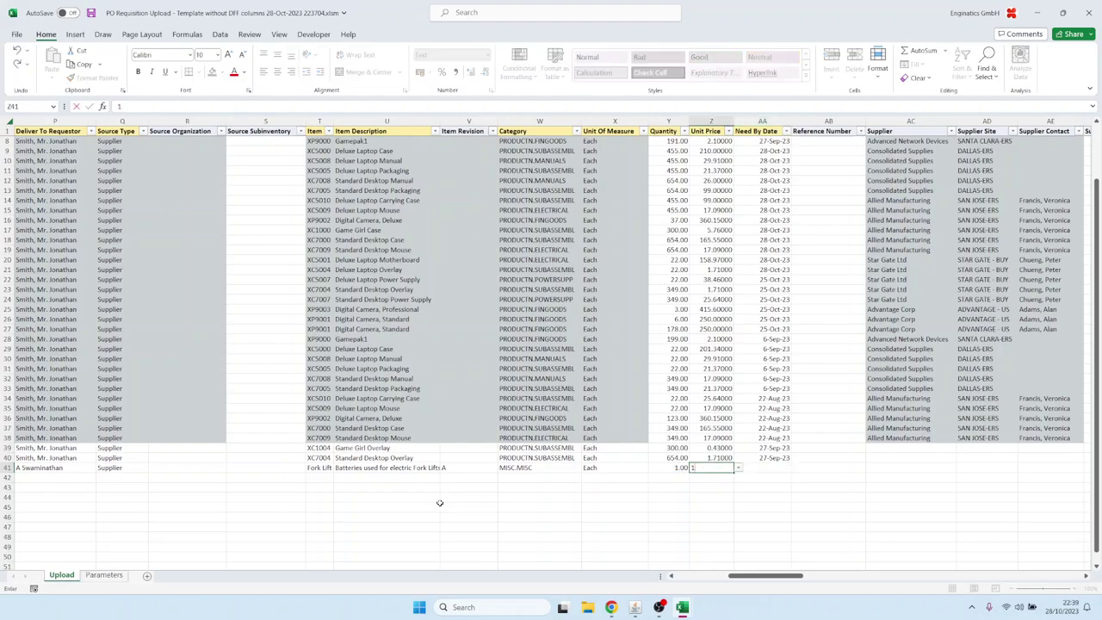
pyautogui.write('180')
pyautogui.press('Tab')
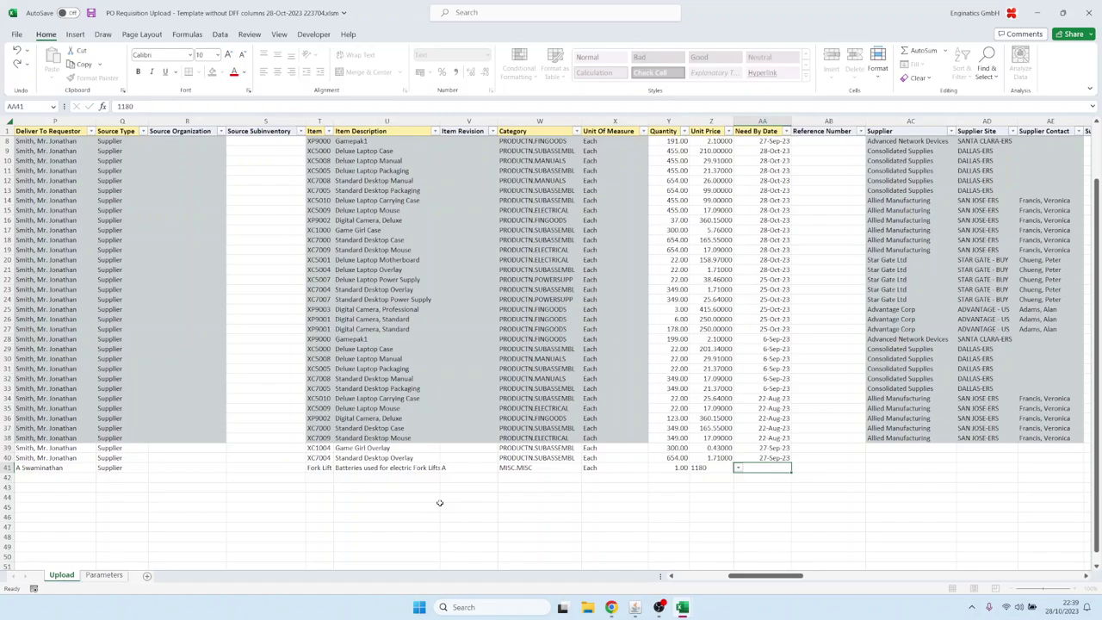
pyautogui.write('1jan23')
pyautogui.press('Tab')
pyautogui.press('Home')
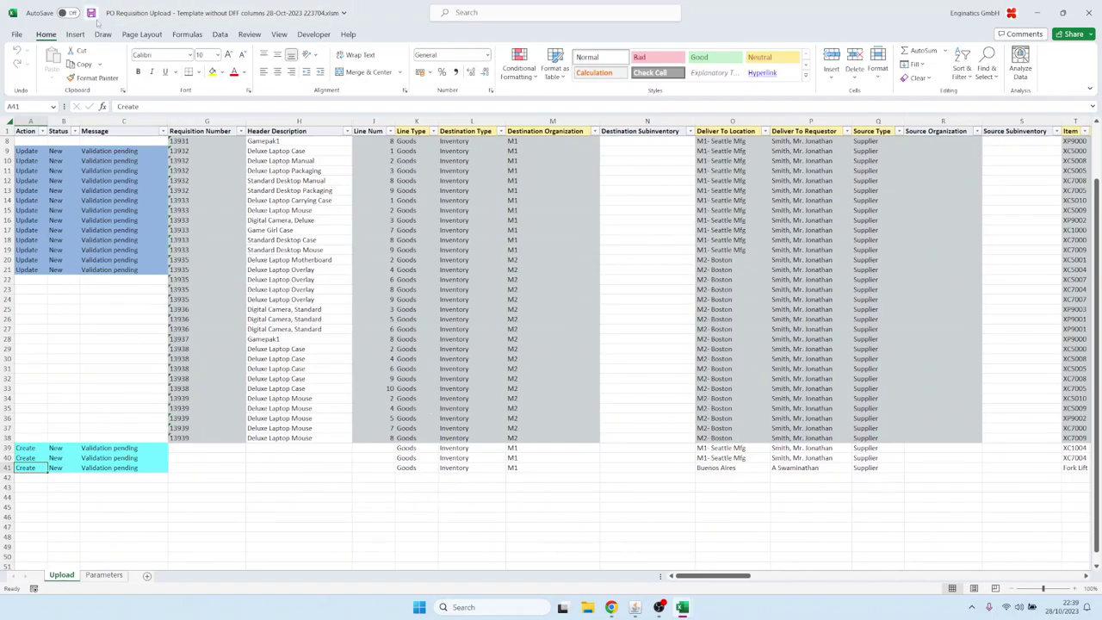
# - Save the workbook and submit "PO Requisition Upload - Template without DFF columns 28-Oct-2023 223704.xlsm" through Blitz Report's File Upload page in Chrome
pyautogui.click(635, 607)
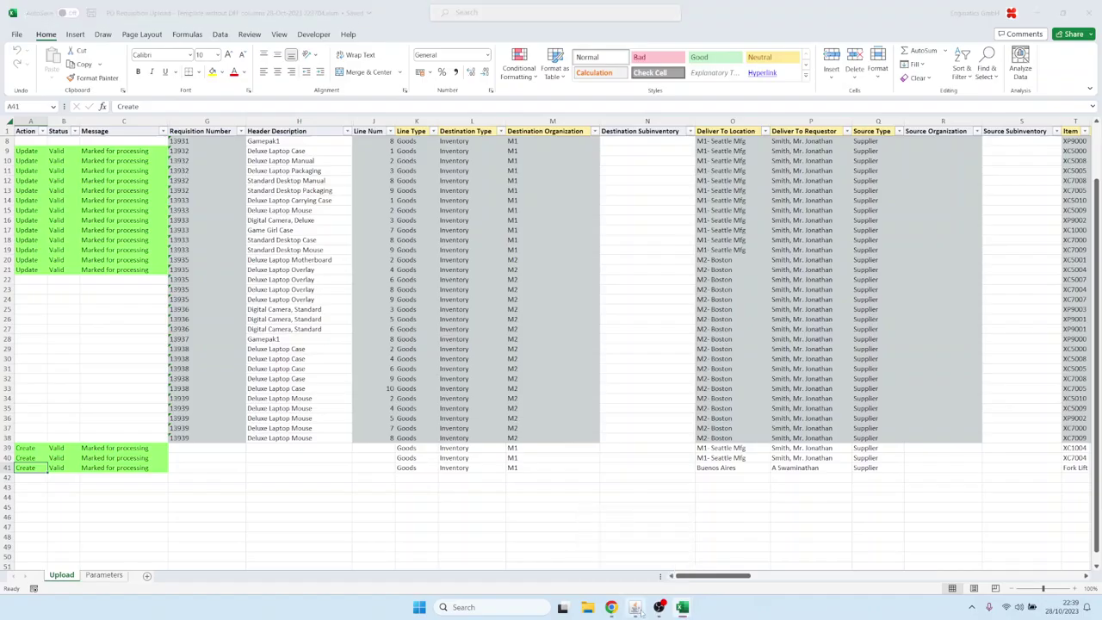
pyautogui.click(75, 137)
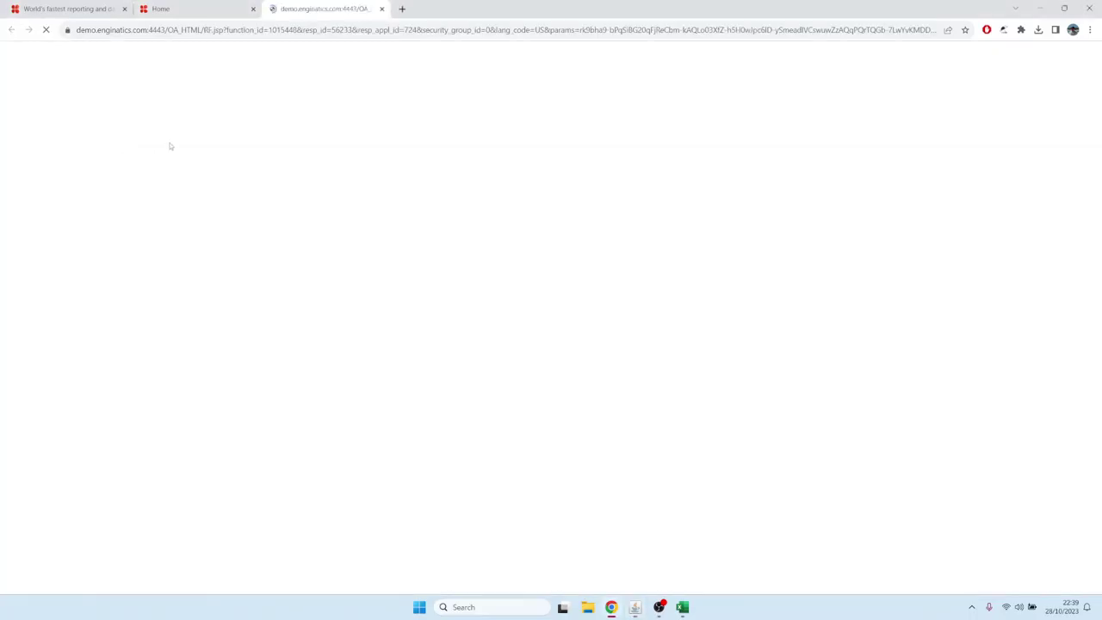
pyautogui.click(104, 113)
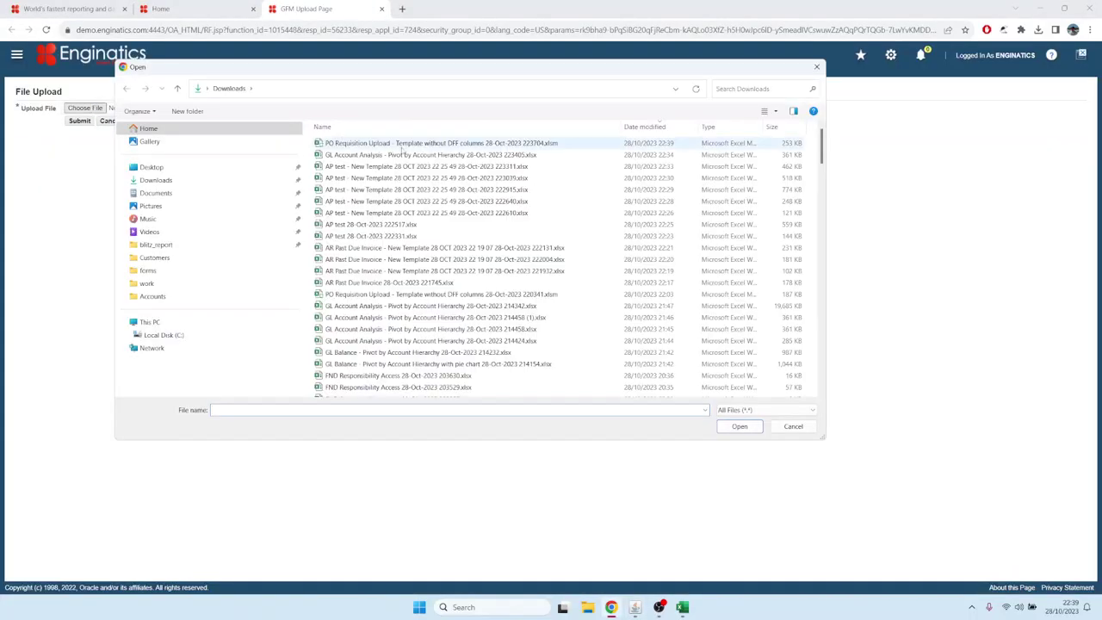
pyautogui.click(482, 143)
pyautogui.click(740, 425)
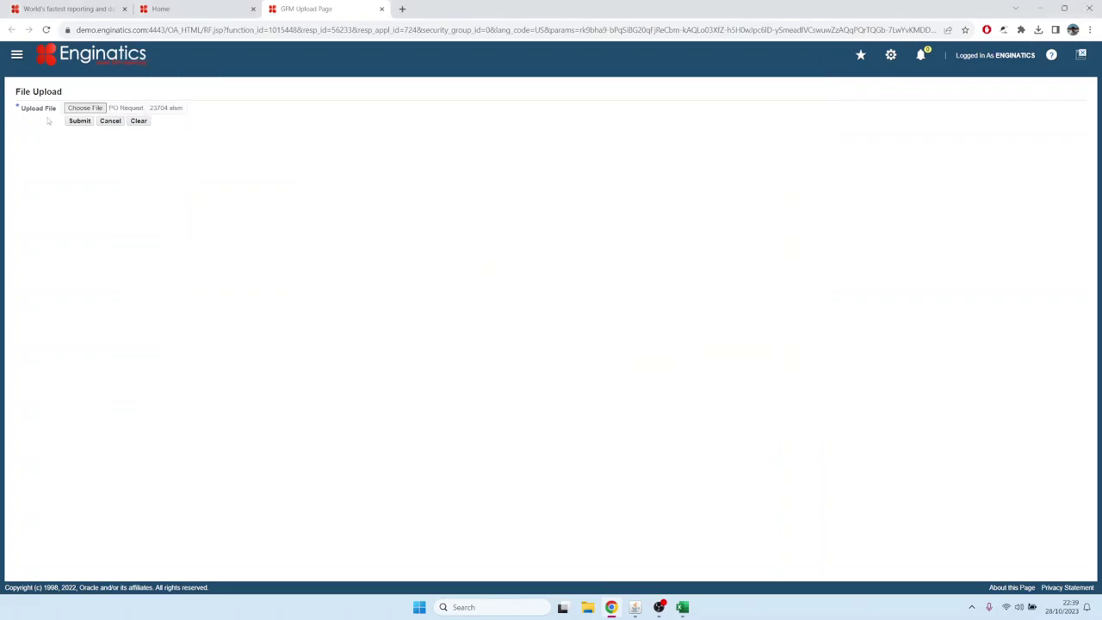
pyautogui.click(80, 121)
pyautogui.click(382, 9)
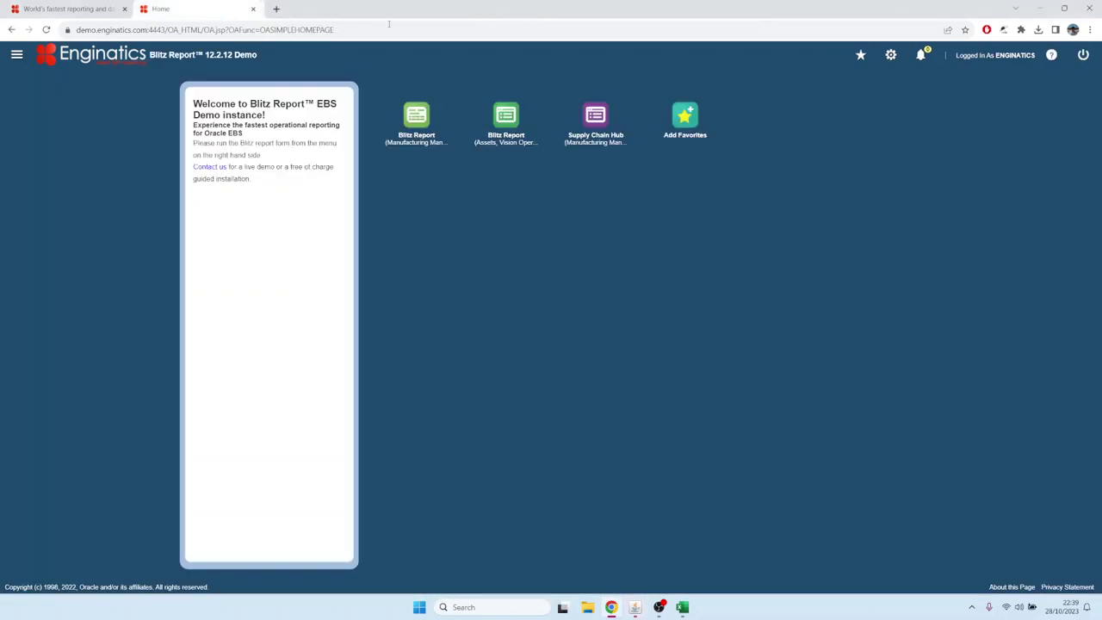
pyautogui.click(634, 608)
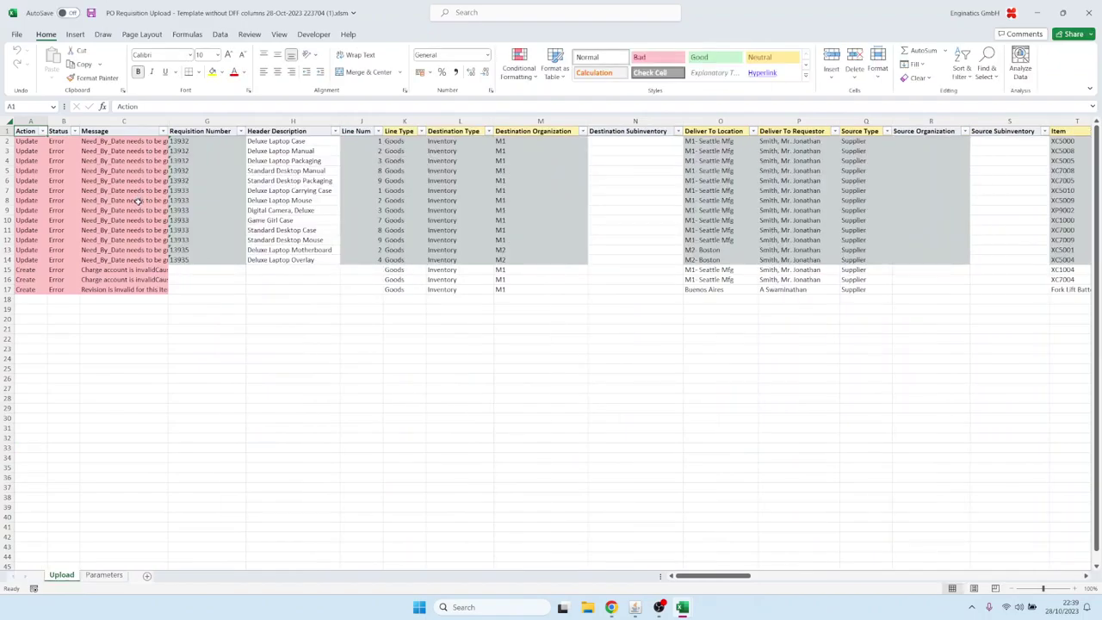
# - Read the full error messages in the Message column of the Excel result workbook for rows 2, 5, 15 and 17
pyautogui.click(110, 143)
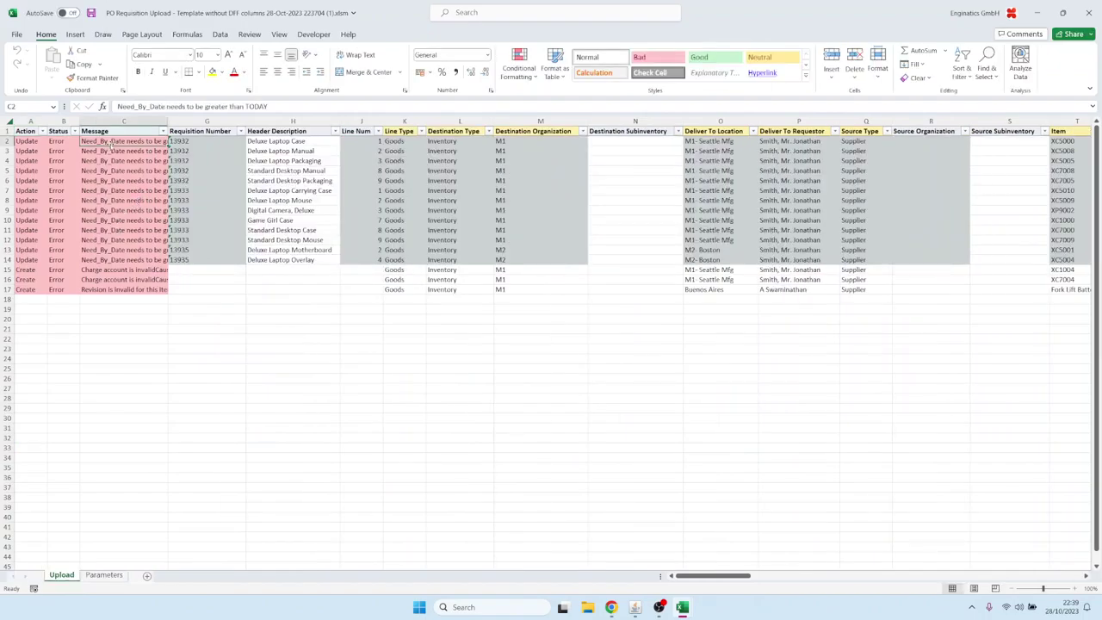
pyautogui.doubleClick(110, 144)
pyautogui.press('Escape')
pyautogui.click(104, 171)
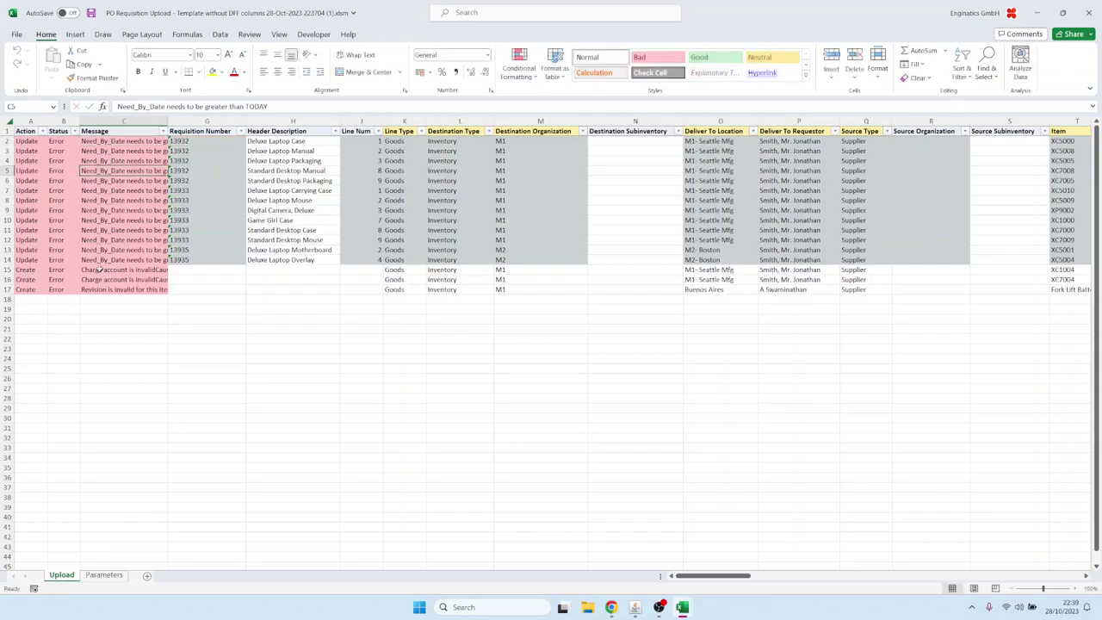
pyautogui.click(99, 272)
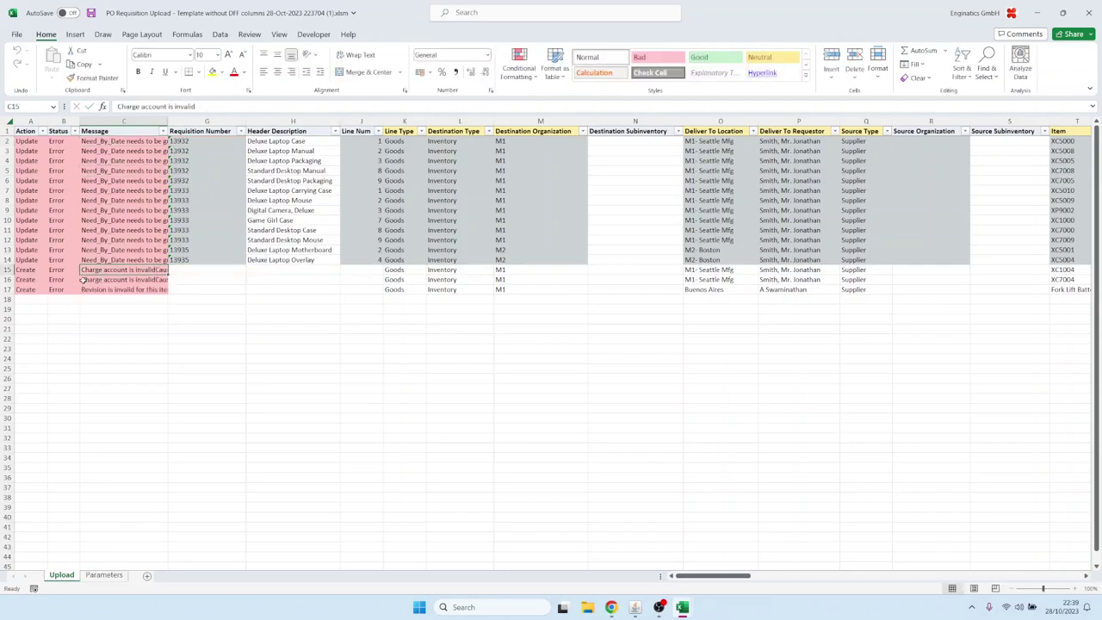
pyautogui.click(98, 290)
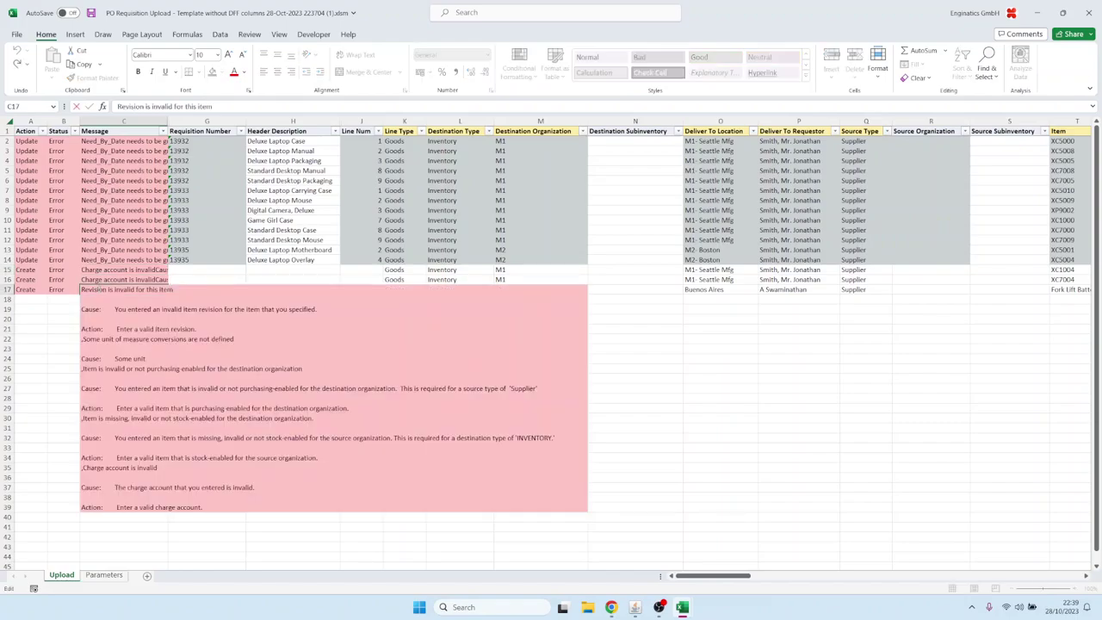
# - Set the need-by date of the first update line, in row 2, to 30-Oct-23
pyautogui.click(97, 141)
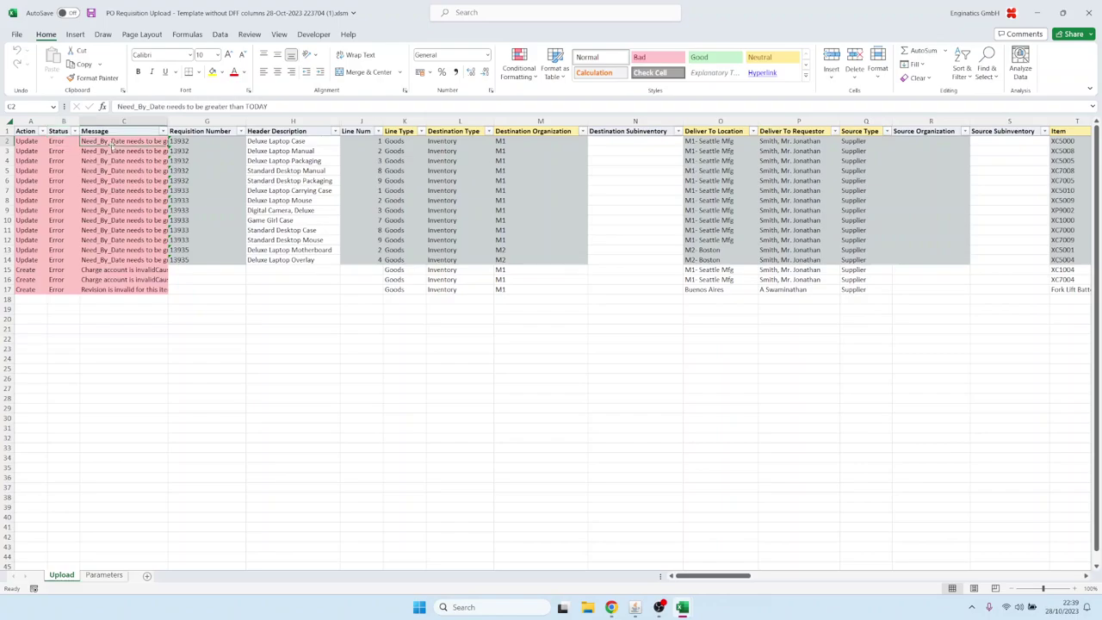
pyautogui.press('Right')
pyautogui.press('Right')
pyautogui.press('Right')
pyautogui.press('Right')
pyautogui.press('Right')
pyautogui.press('Right')
pyautogui.press('Right')
pyautogui.press('Right')
pyautogui.press('Right')
pyautogui.press('Right')
pyautogui.press('Right')
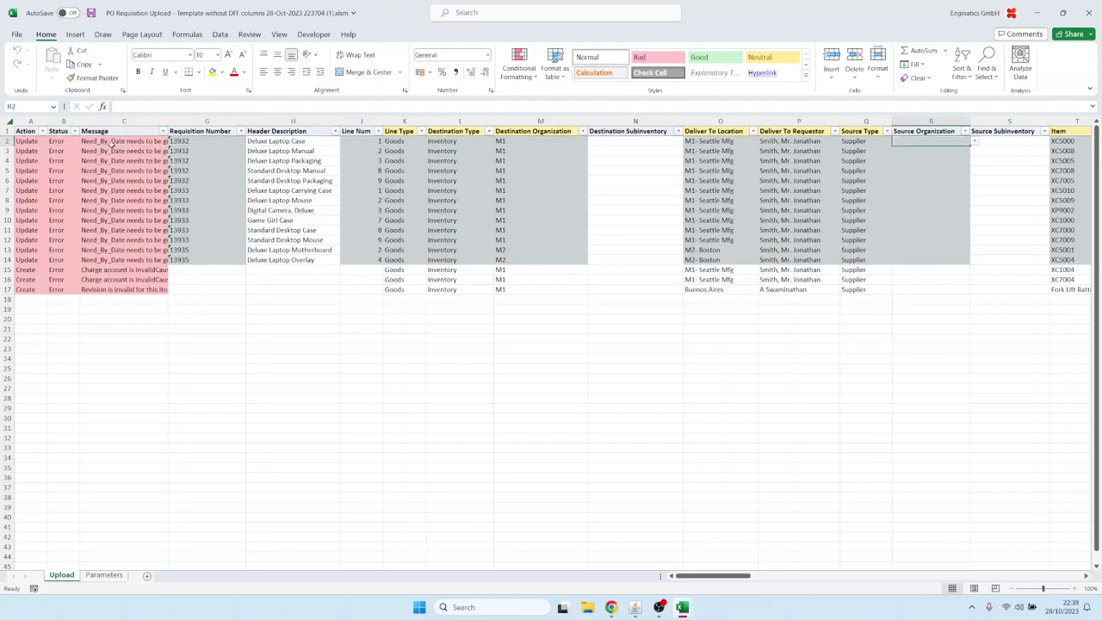
pyautogui.press('Right')
pyautogui.press('Right')
pyautogui.press('Right')
pyautogui.press('Right')
pyautogui.press('Right')
pyautogui.press('Right')
pyautogui.press('Right')
pyautogui.press('Right')
pyautogui.press('Right')
pyautogui.press('Right')
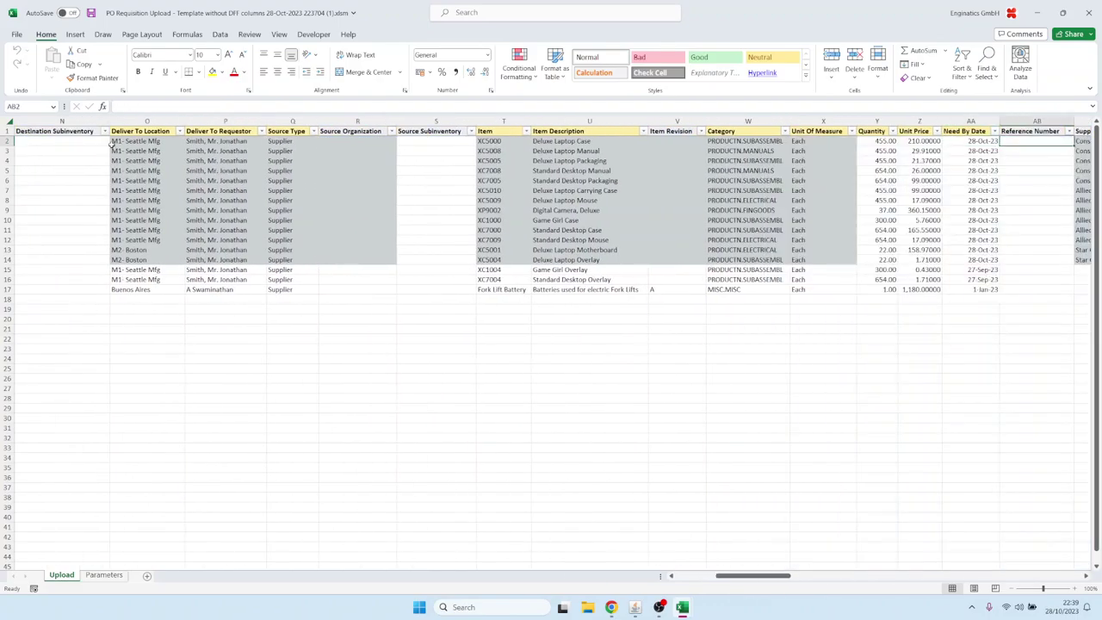
pyautogui.press('Left')
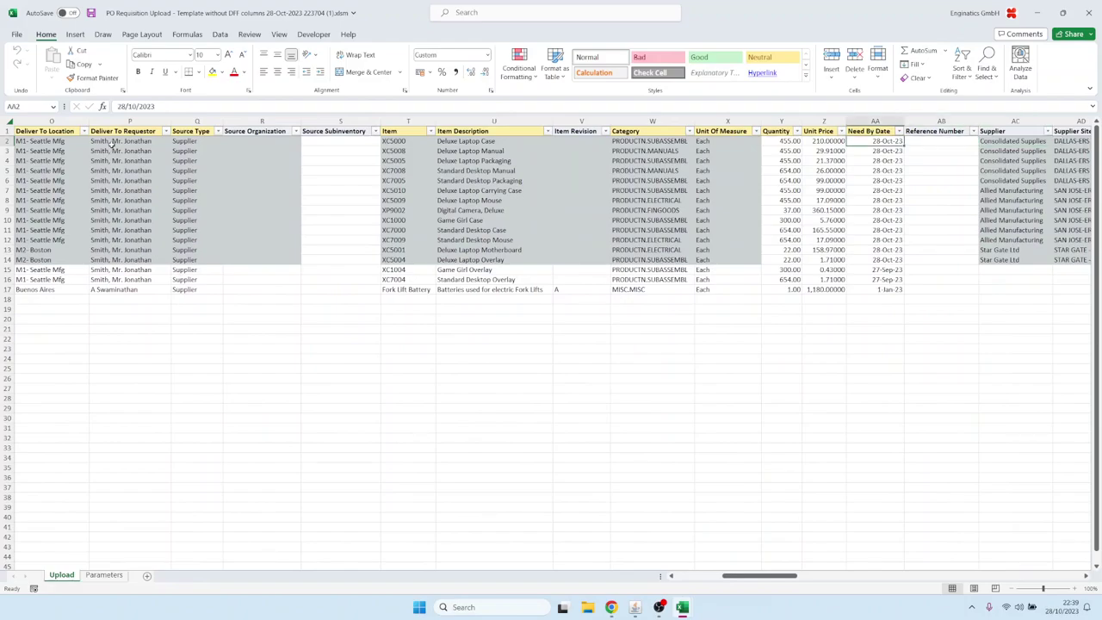
pyautogui.write('30')
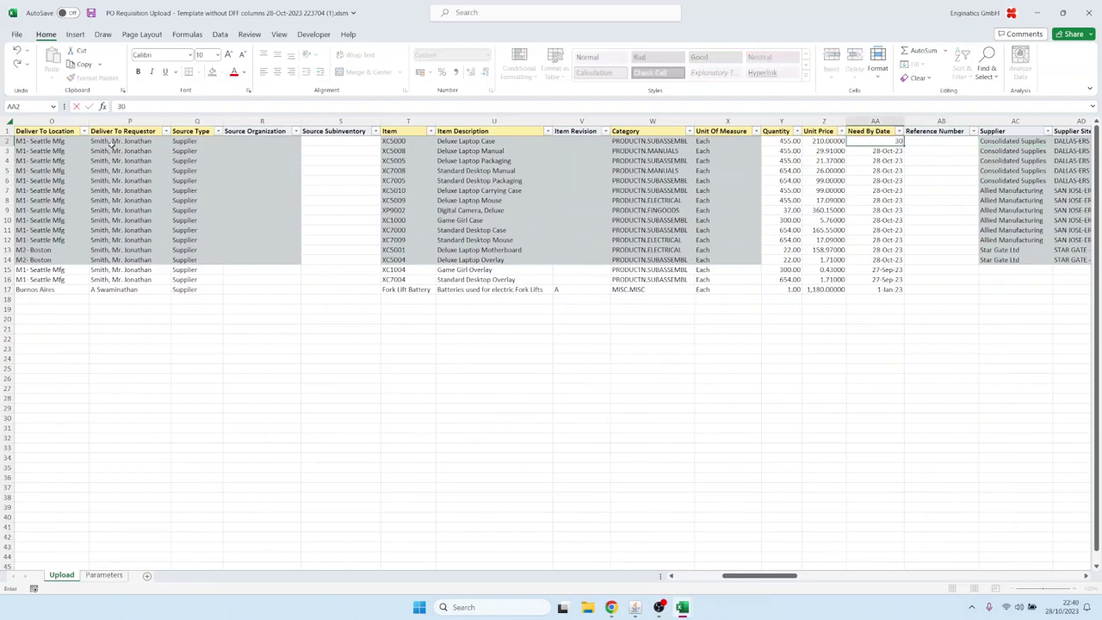
pyautogui.write('oct23')
pyautogui.press('Tab')
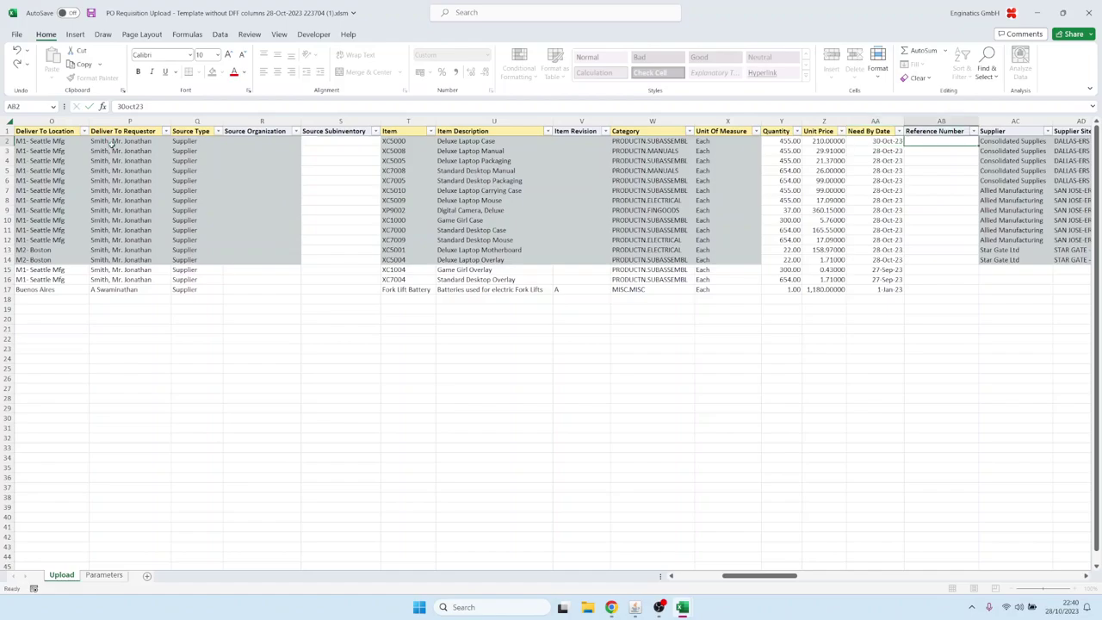
# - Copy row 2's need-by date over the need-by dates of the remaining update lines down to row 14
pyautogui.press('Left')
pyautogui.hotkey('ctrl', 'c')
pyautogui.hotkey('shift', 'Down')
pyautogui.hotkey('shift', 'Down')
pyautogui.hotkey('shift', 'Down')
pyautogui.hotkey('shift', 'Down')
pyautogui.hotkey('shift', 'Down')
pyautogui.hotkey('shift', 'Down')
pyautogui.hotkey('shift', 'Down')
pyautogui.hotkey('shift', 'Down')
pyautogui.hotkey('shift', 'Down')
pyautogui.hotkey('shift', 'Down')
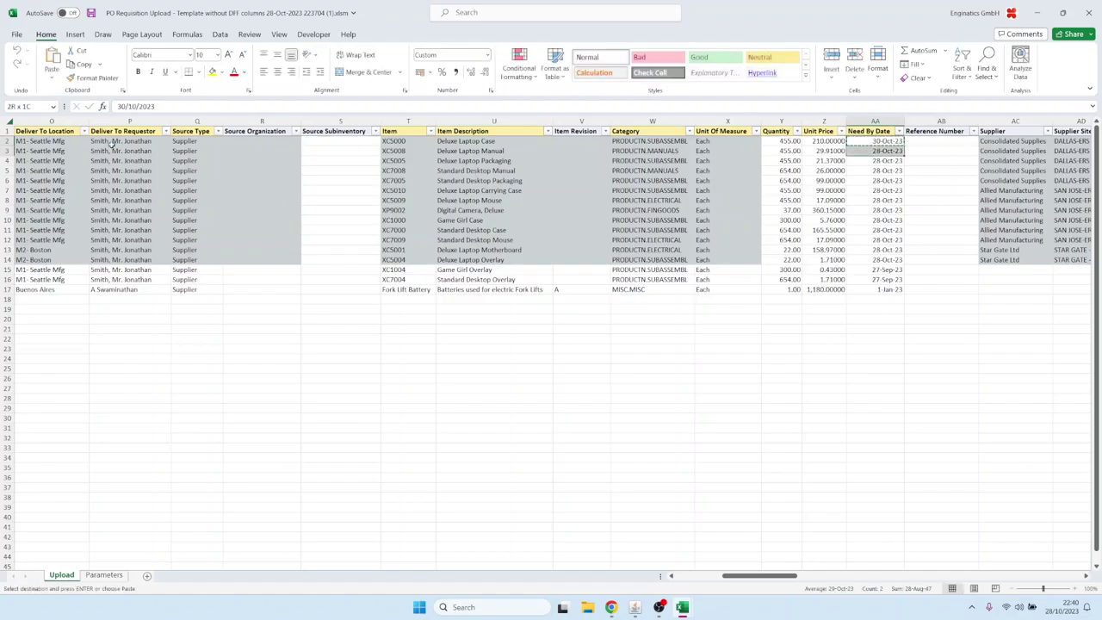
pyautogui.hotkey('shift', 'Down')
pyautogui.hotkey('shift', 'Down')
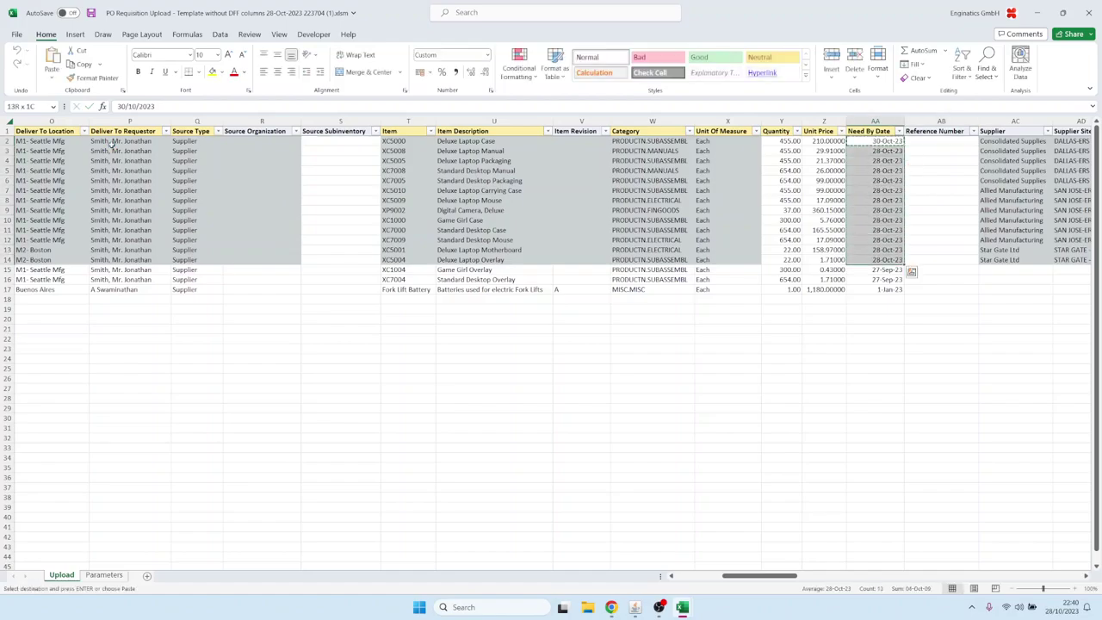
pyautogui.hotkey('ctrl', 'v')
pyautogui.hotkey('ctrl', 'Home')
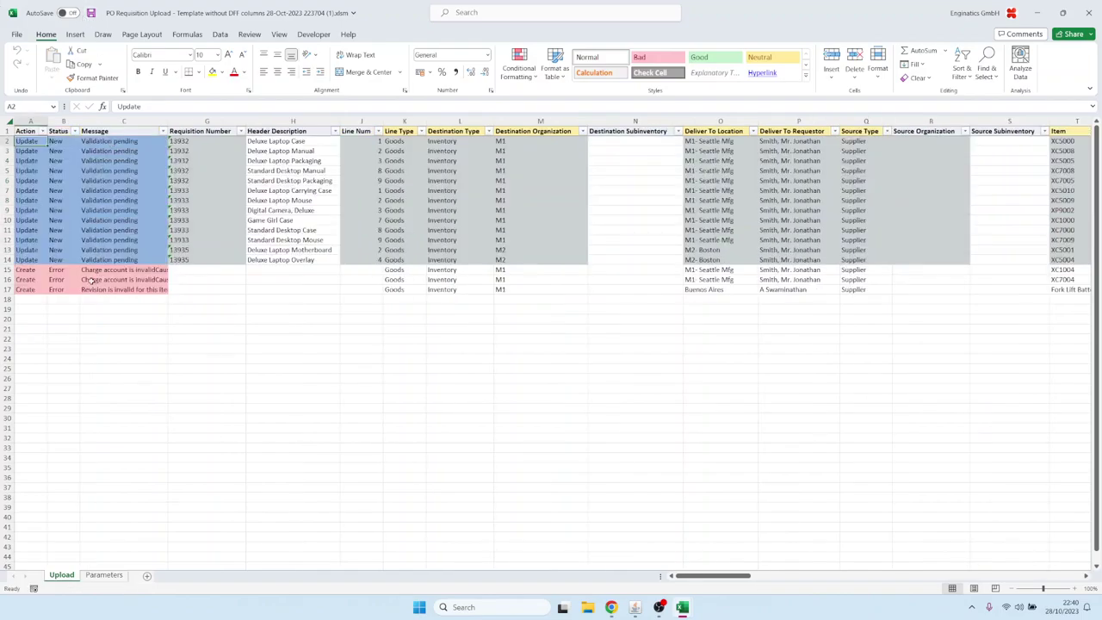
# - Copy Charge Account Segment1 to Segment5 (01, 000, 1410, 0000, 000) from rows 12–14 into the three create lines in rows 15–17
pyautogui.click(199, 266)
pyautogui.press('Right')
pyautogui.press('Right')
pyautogui.press('Right')
pyautogui.press('Right')
pyautogui.press('Right')
pyautogui.press('Right')
pyautogui.press('Right')
pyautogui.press('Right')
pyautogui.press('Right')
pyautogui.press('Right')
pyautogui.press('Right')
pyautogui.press('Right')
pyautogui.press('Right')
pyautogui.press('Right')
pyautogui.press('Right')
pyautogui.press('Right')
pyautogui.press('Right')
pyautogui.press('Right')
pyautogui.press('Right')
pyautogui.press('Right')
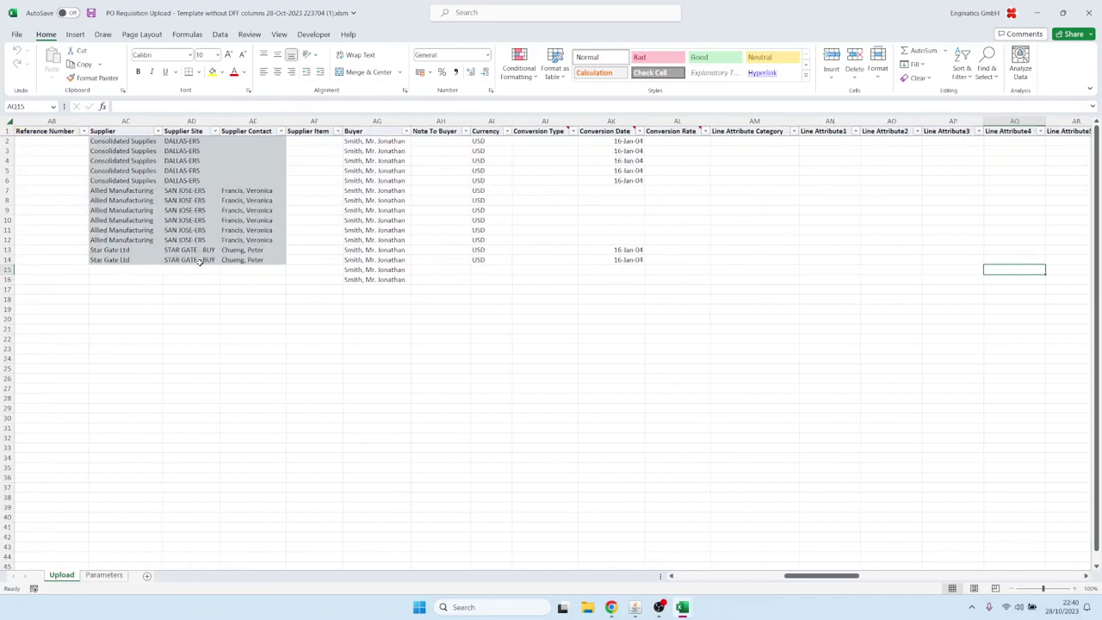
pyautogui.press('Right')
pyautogui.press('Right')
pyautogui.press('Right')
pyautogui.press('Right')
pyautogui.press('Right')
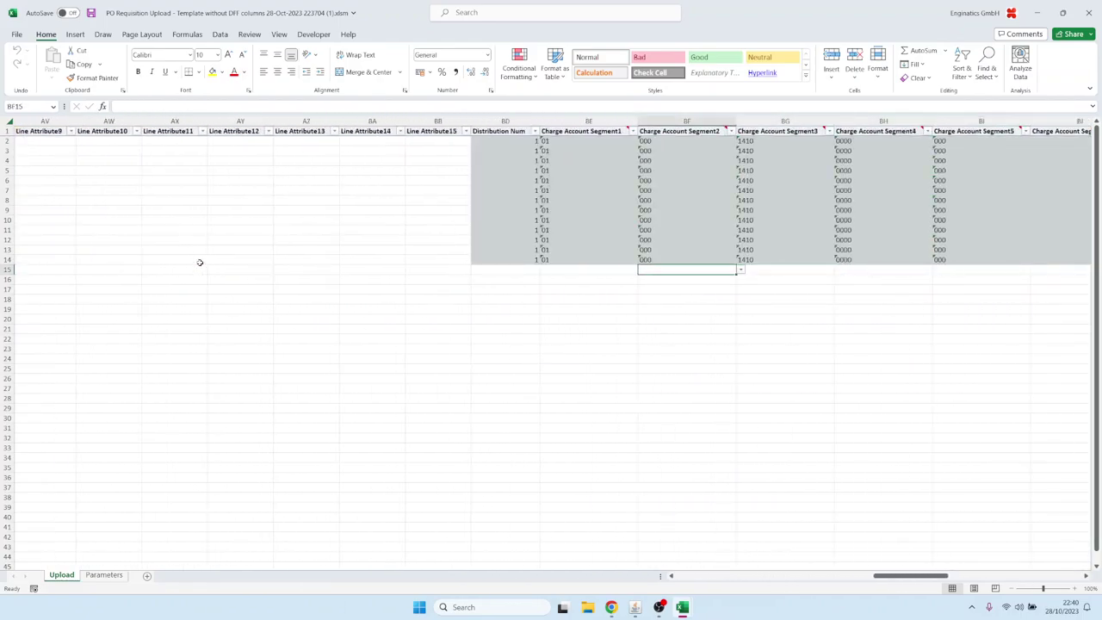
pyautogui.press('Left')
pyautogui.press('Up')
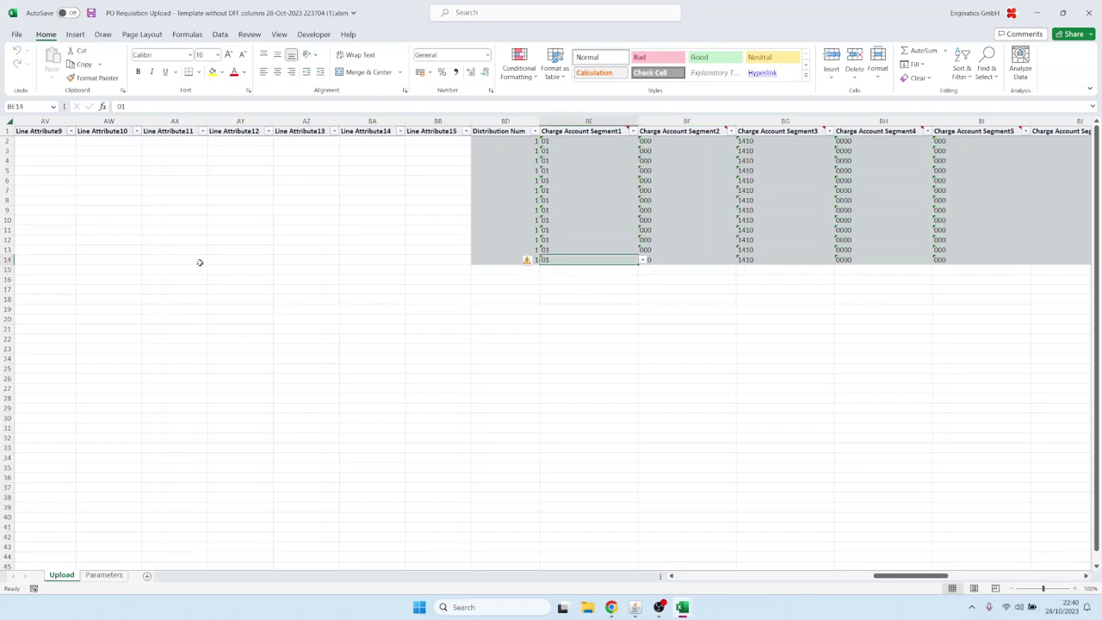
pyautogui.hotkey('shift', 'Up')
pyautogui.hotkey('shift', 'Up')
pyautogui.hotkey('shift', 'Right')
pyautogui.hotkey('shift', 'Right')
pyautogui.hotkey('shift', 'Right')
pyautogui.hotkey('shift', 'Right')
pyautogui.hotkey('shift', 'Right')
pyautogui.hotkey('shift', 'Right')
pyautogui.hotkey('shift', 'Left')
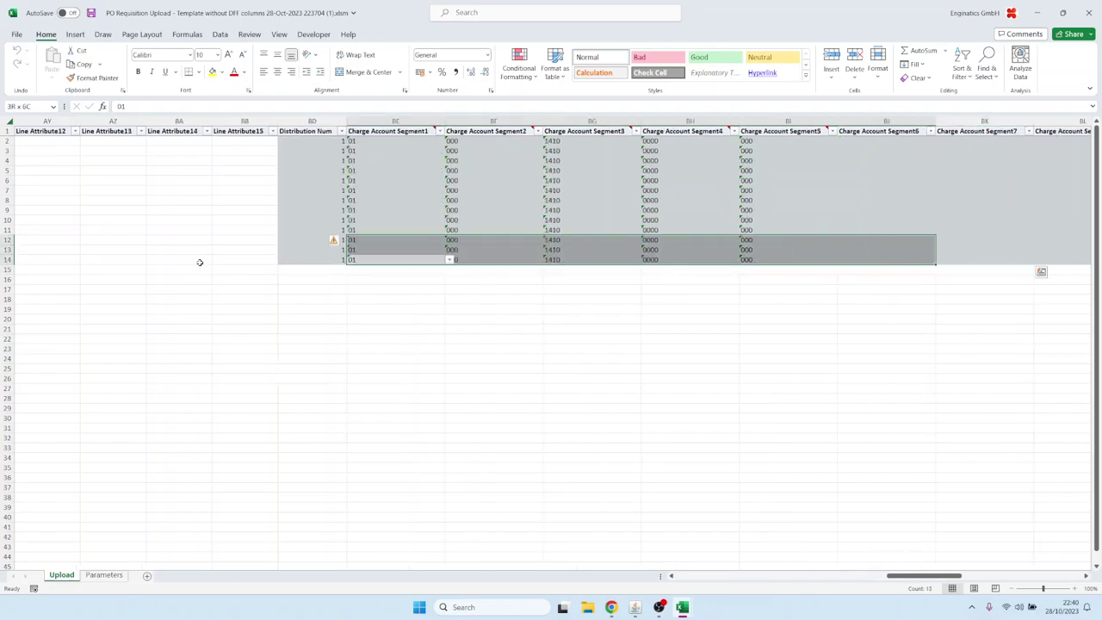
pyautogui.hotkey('shift', 'Left')
pyautogui.hotkey('ctrl', 'c')
pyautogui.press('Down')
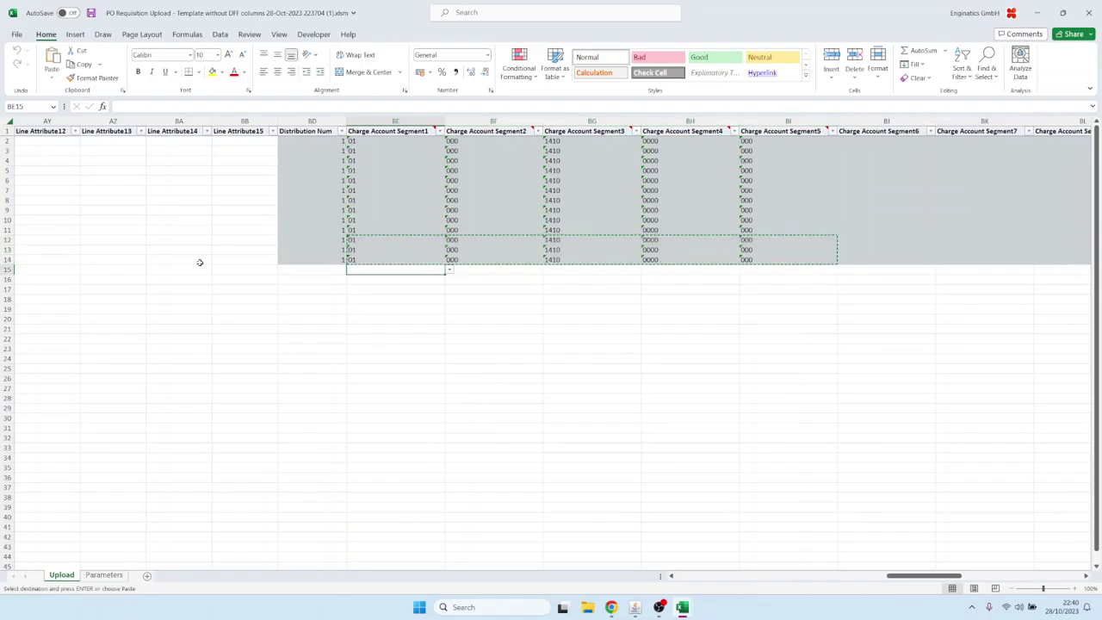
pyautogui.hotkey('ctrl', 'v')
pyautogui.press('Home')
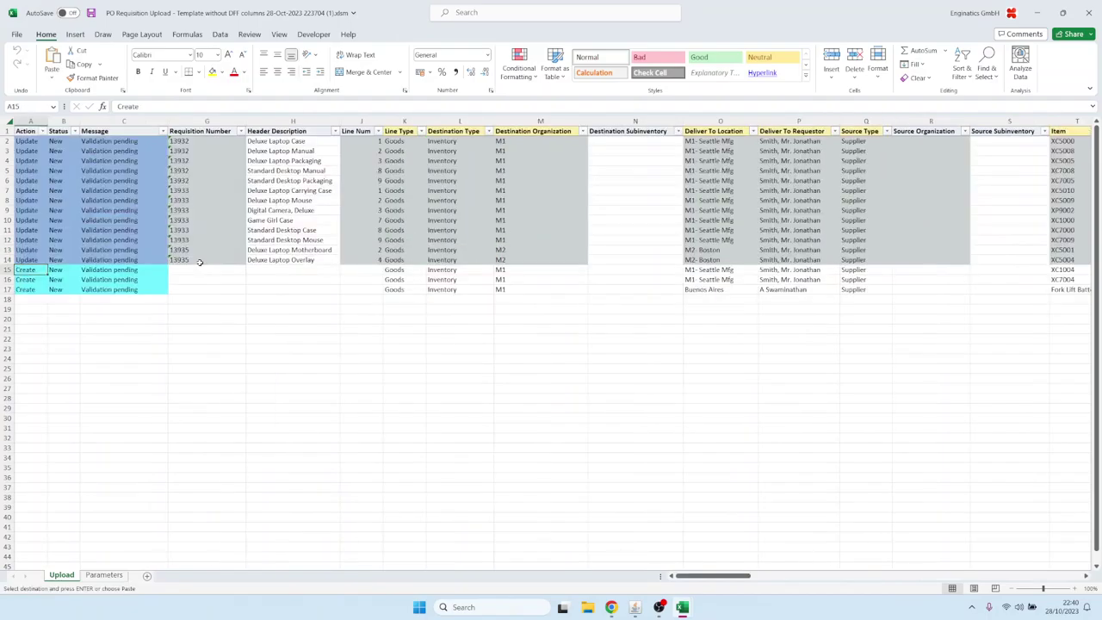
pyautogui.click(90, 13)
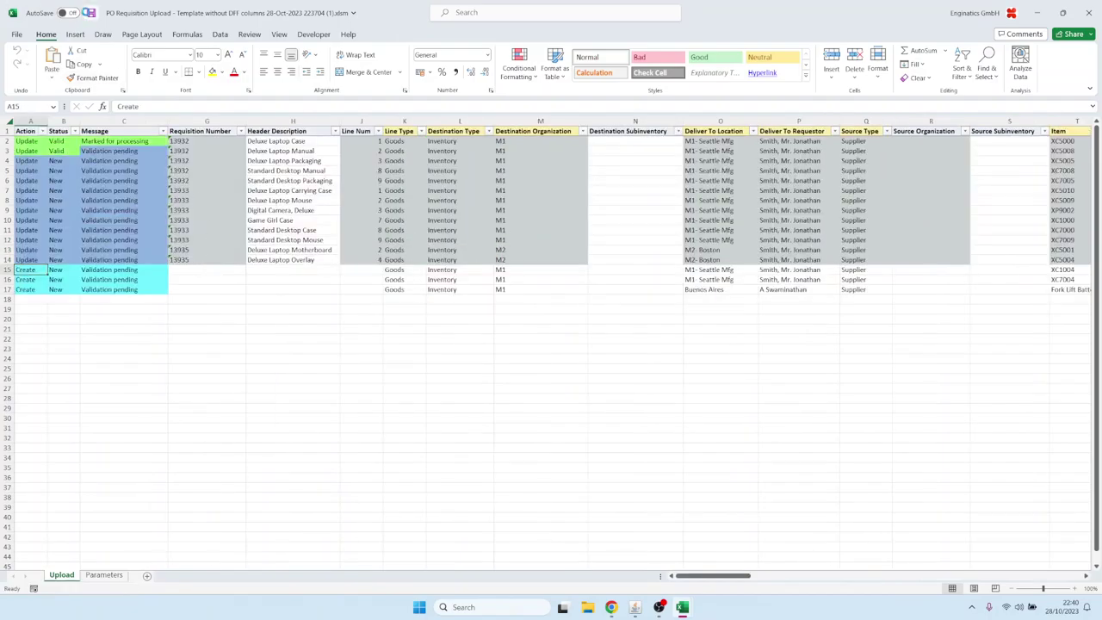
pyautogui.click(636, 608)
pyautogui.click(67, 141)
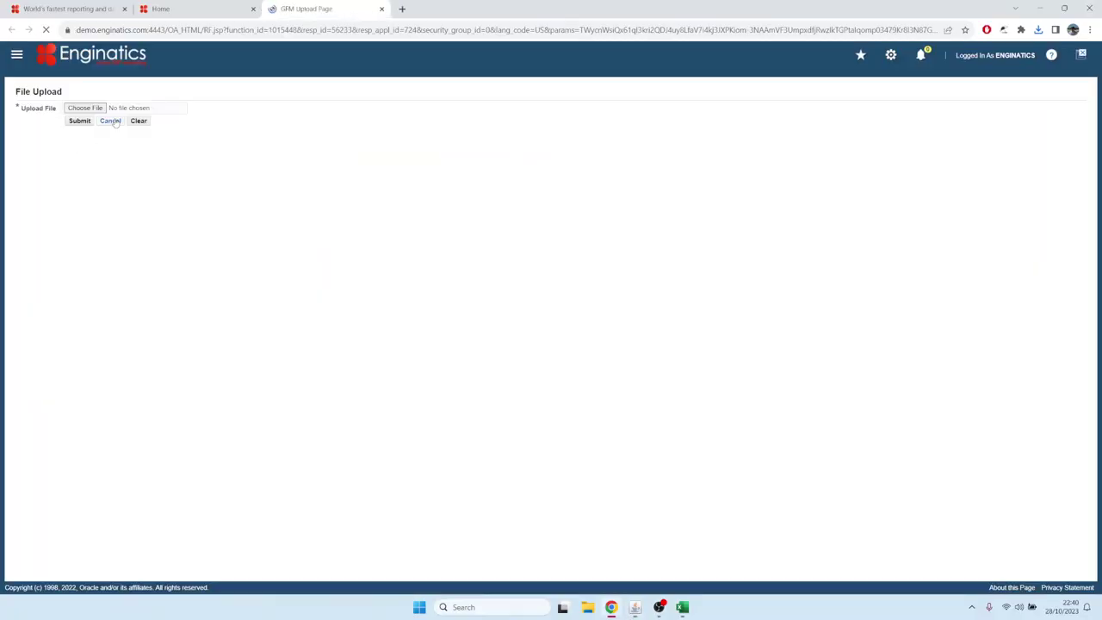
pyautogui.click(98, 109)
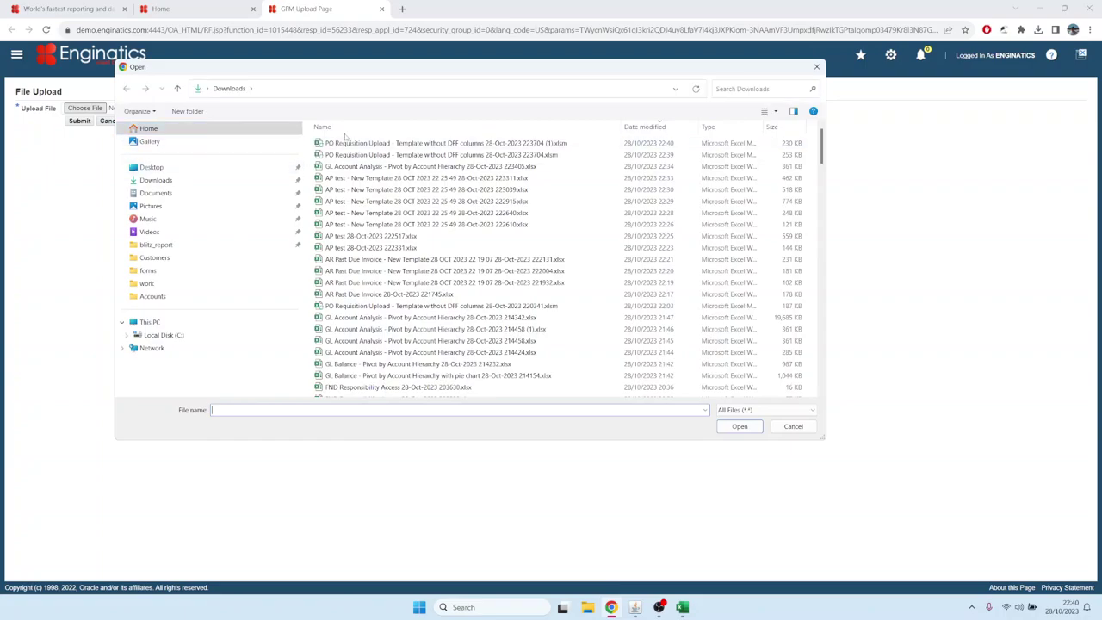
pyautogui.click(439, 143)
pyautogui.click(739, 426)
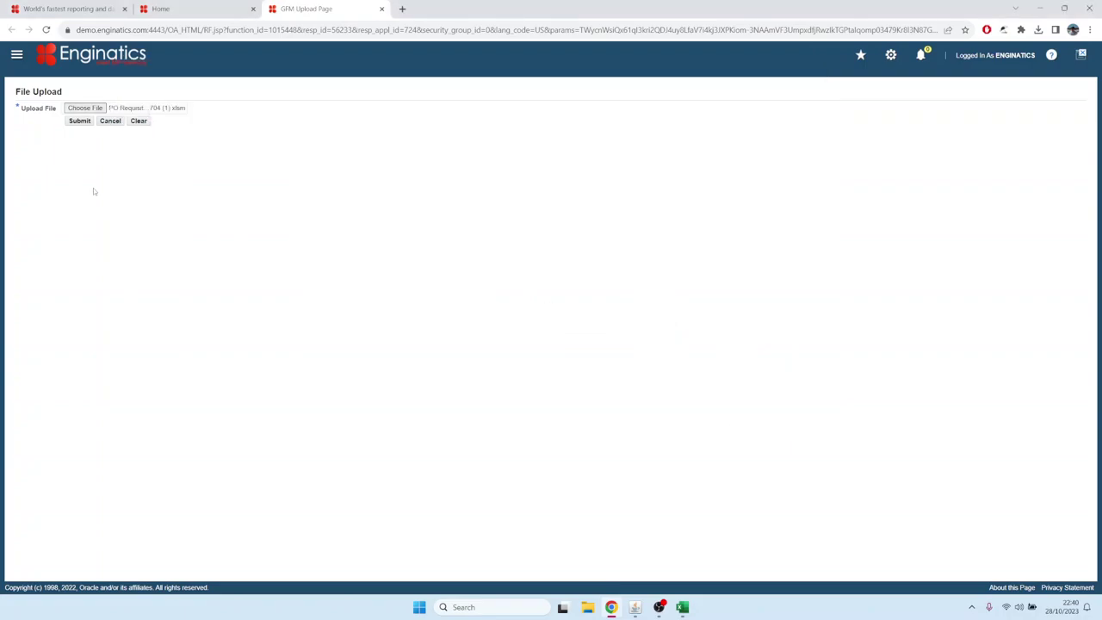
pyautogui.click(79, 120)
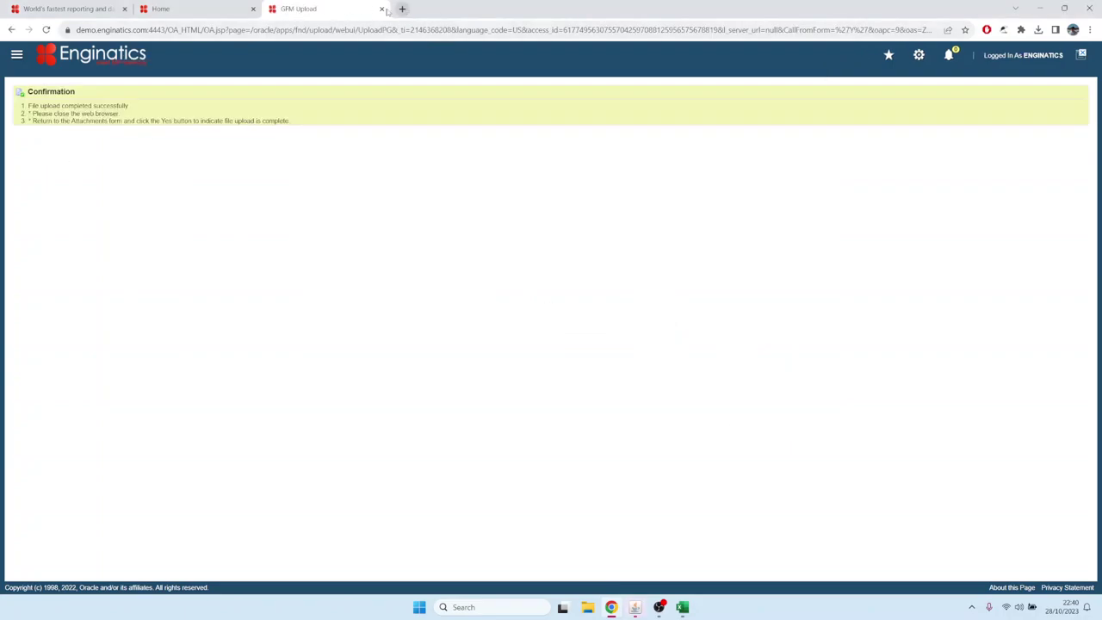
pyautogui.click(381, 8)
pyautogui.click(634, 607)
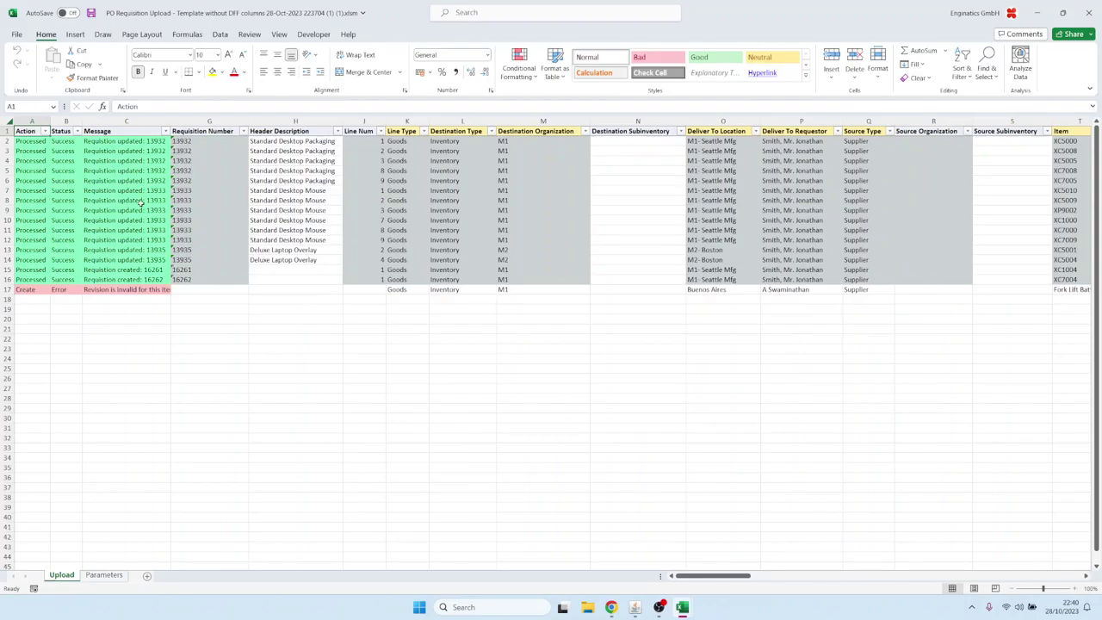
# - Review the Message column of the Excel result workbook, including row 17's full error text and the created requisition messages in rows 15 and 16
pyautogui.doubleClick(109, 290)
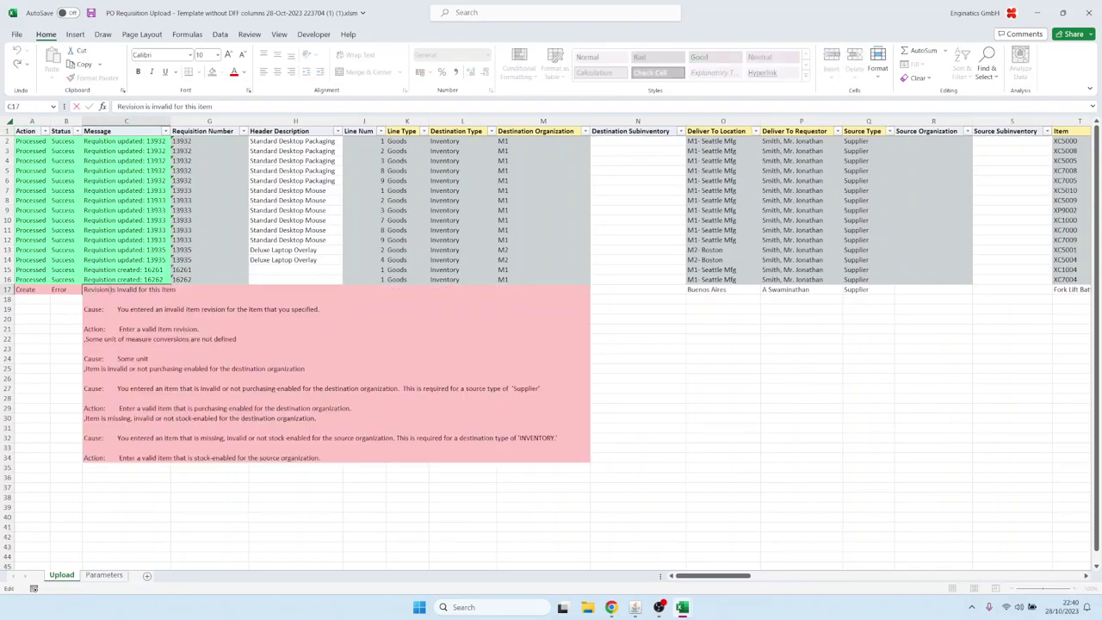
pyautogui.click(60, 289)
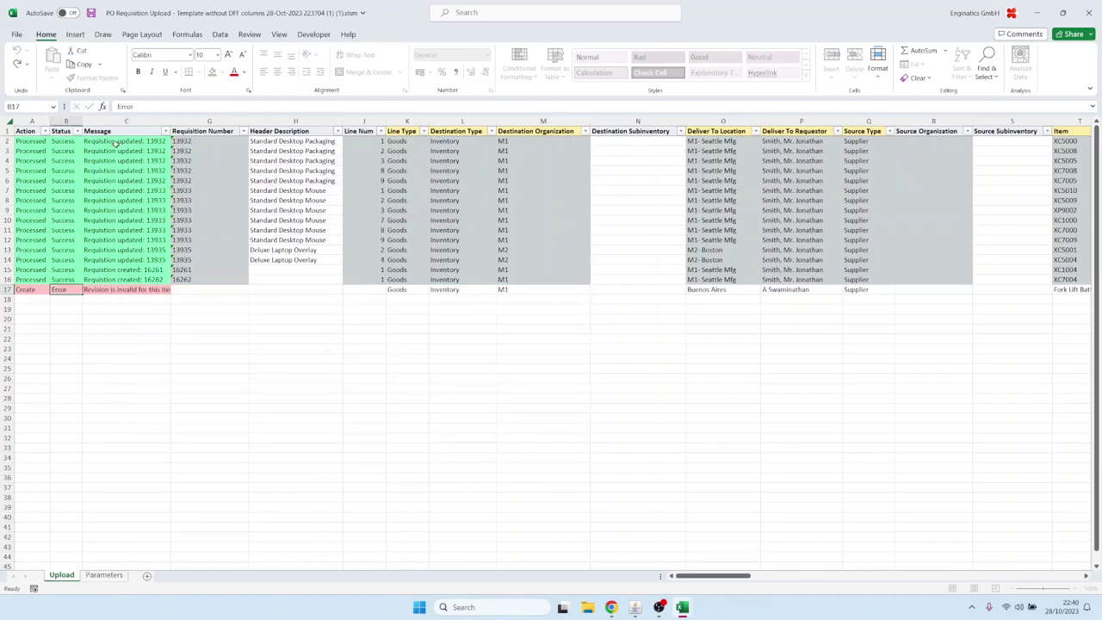
pyautogui.click(120, 240)
pyautogui.click(158, 272)
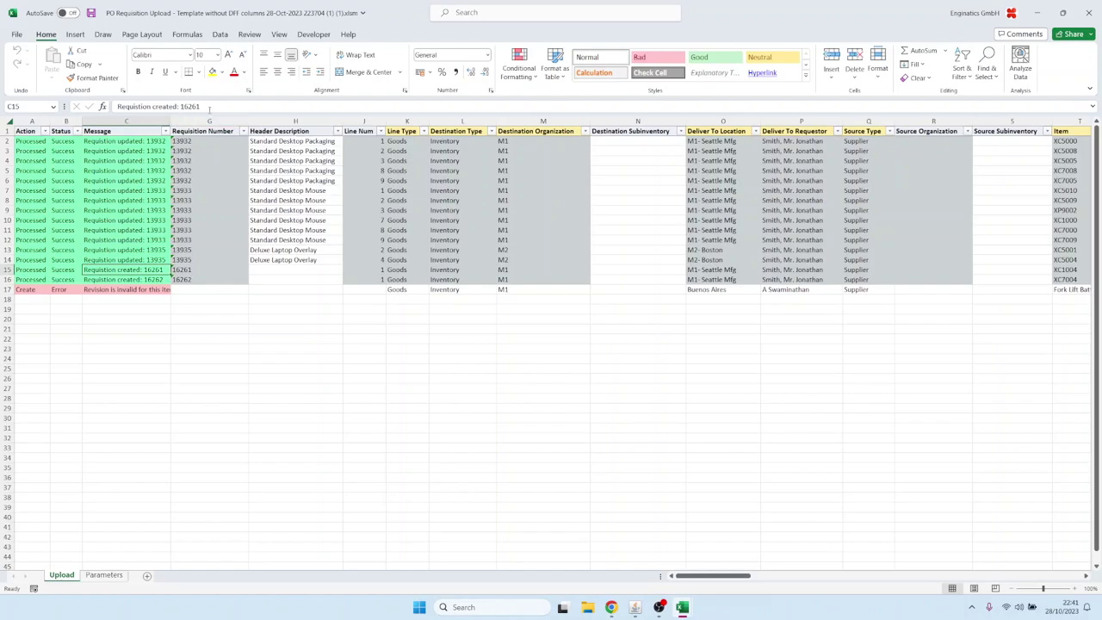
pyautogui.click(145, 279)
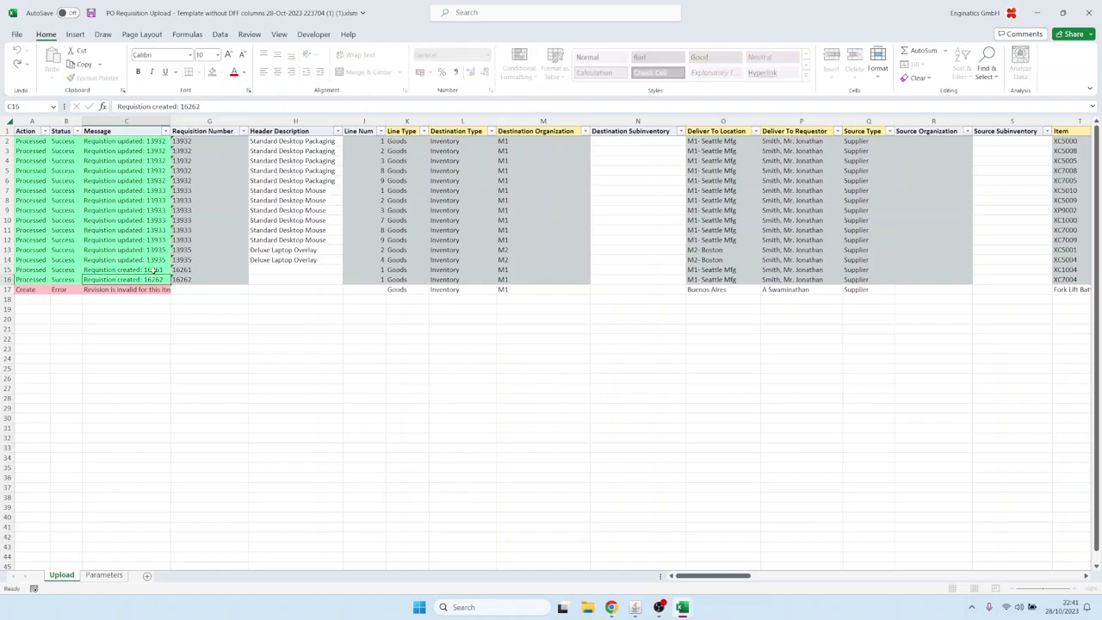
pyautogui.press('Up')
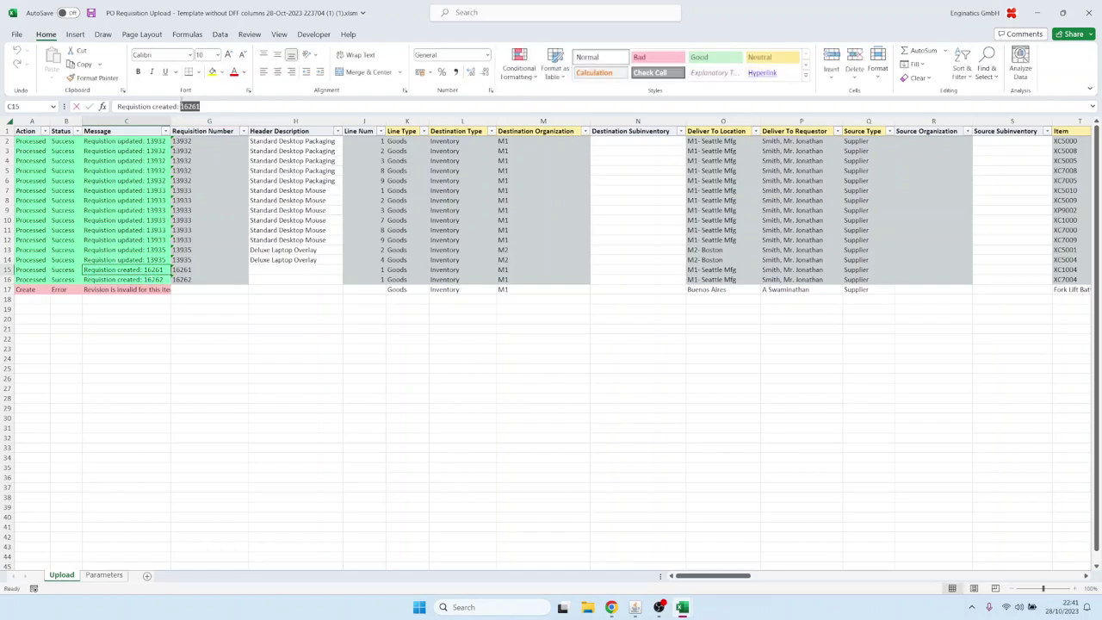
pyautogui.doubleClick(189, 106)
pyautogui.click(292, 210)
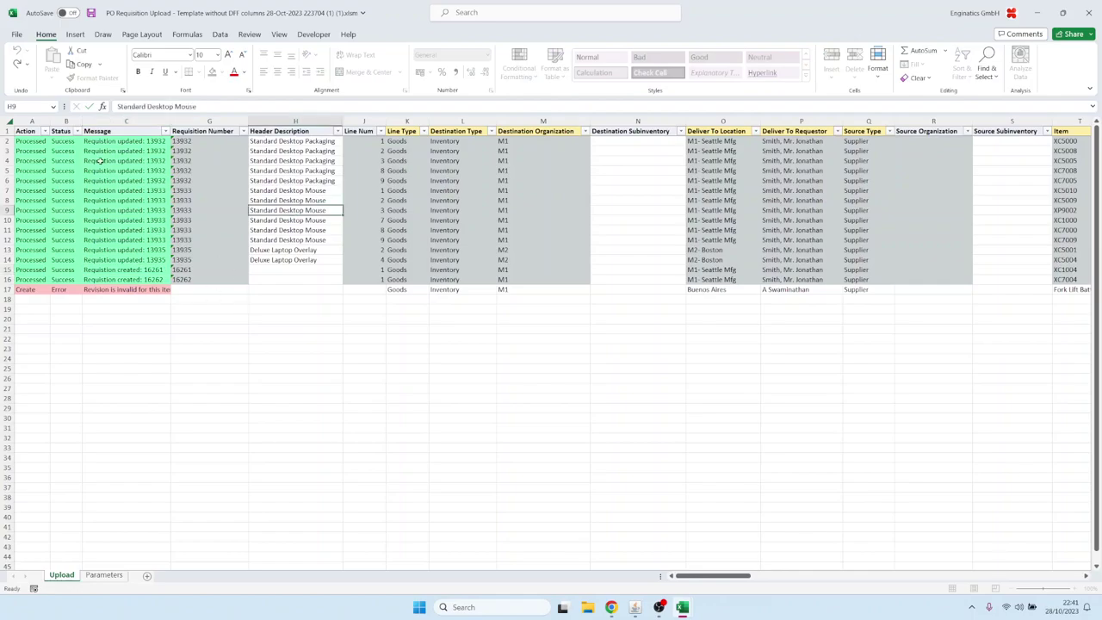
pyautogui.hotkey('ctrl', 'Home')
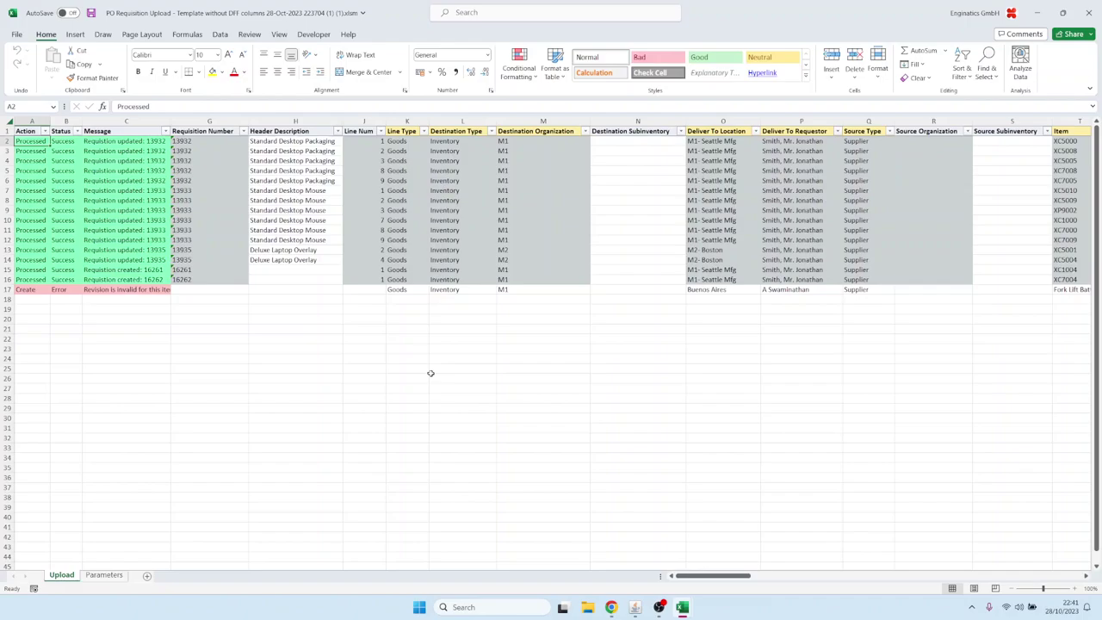
# - In Oracle Applications, view the available import source types from the PO Requisition Upload report's setup, then close the import dialog and Blitz Report windows
pyautogui.click(634, 608)
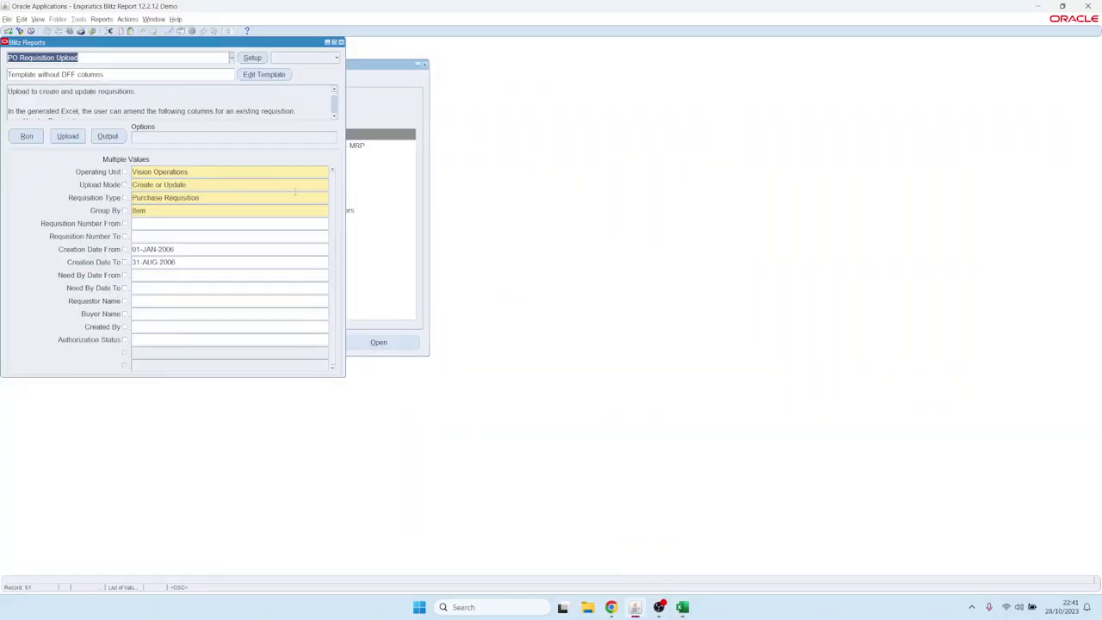
pyautogui.click(252, 57)
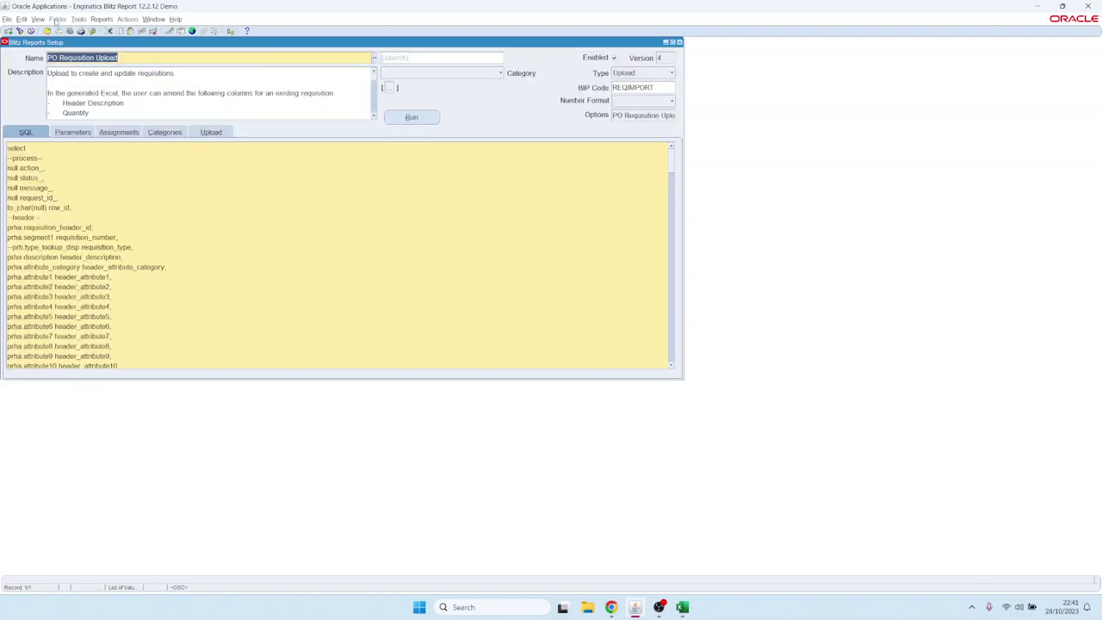
pyautogui.click(78, 19)
pyautogui.click(84, 83)
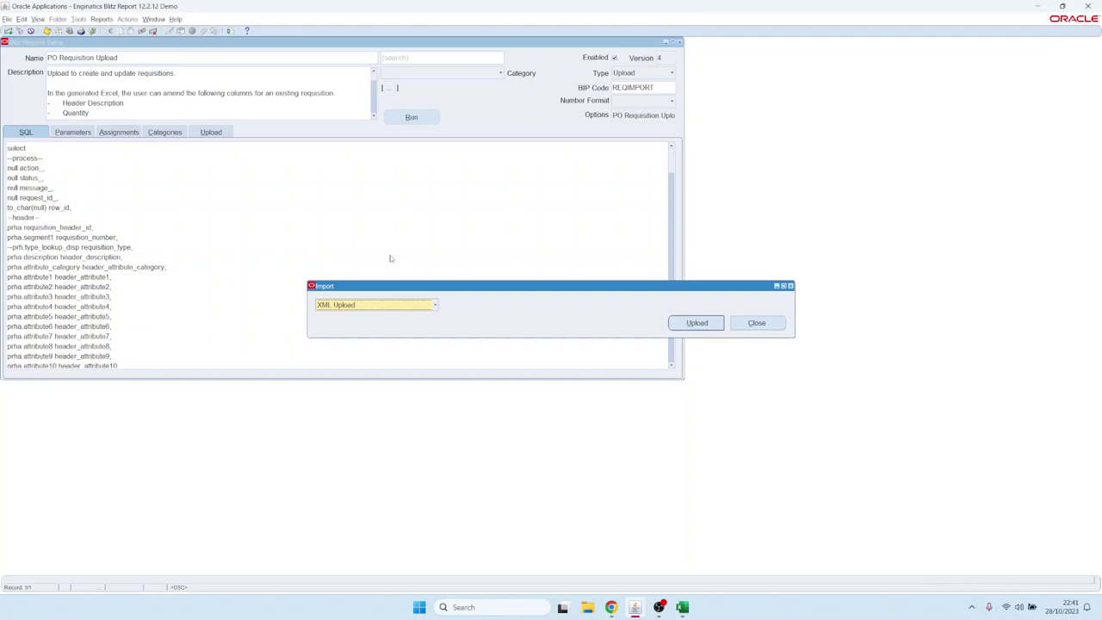
pyautogui.click(400, 308)
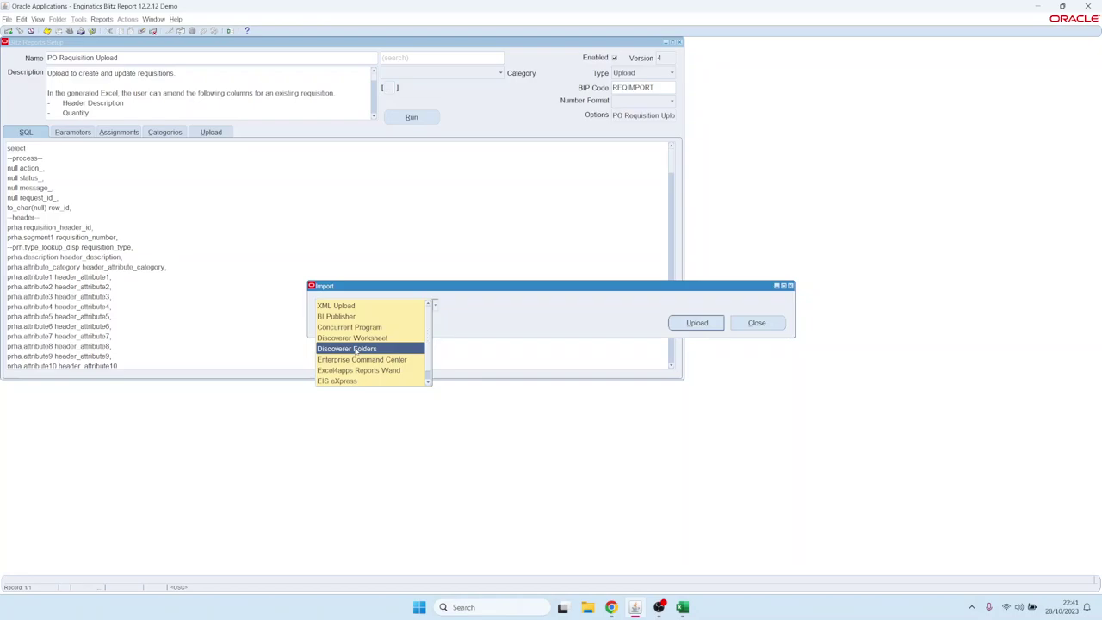
pyautogui.click(757, 327)
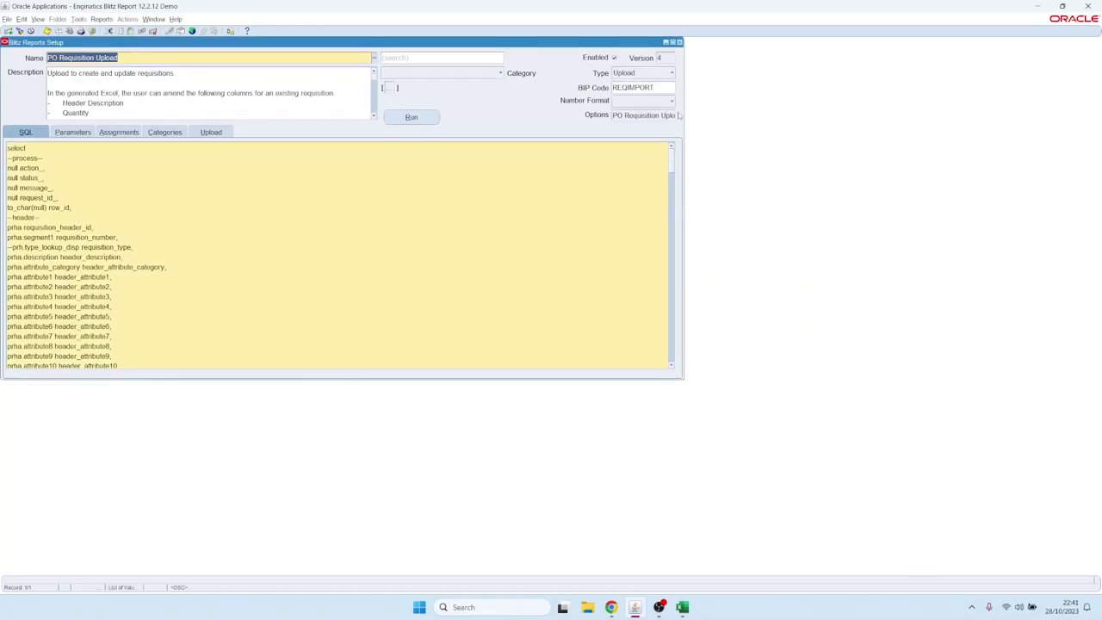
pyautogui.click(680, 42)
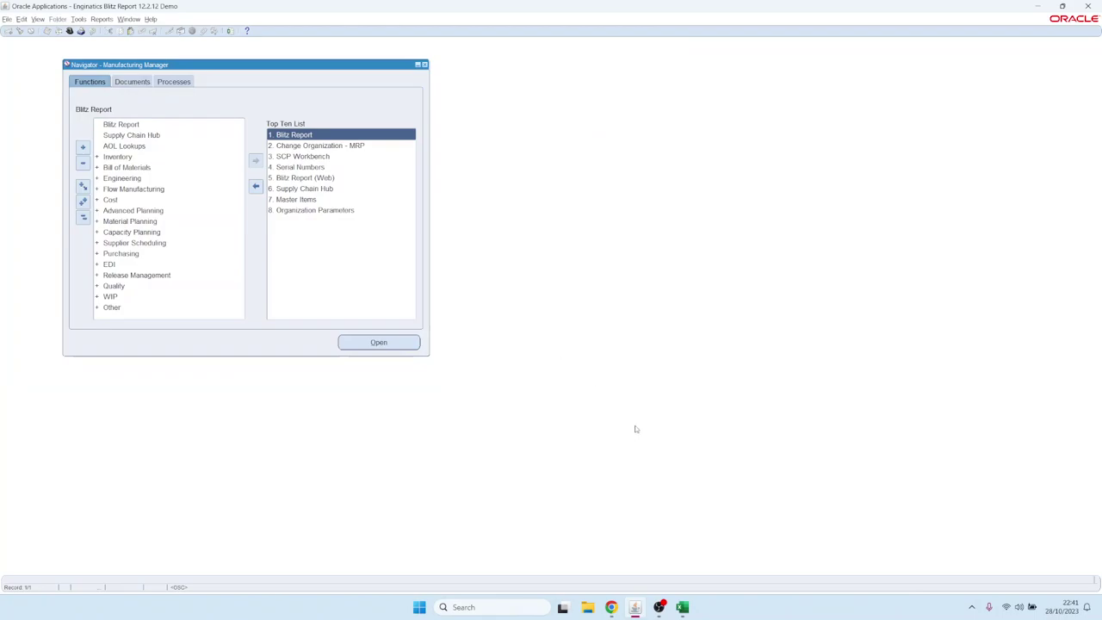
pyautogui.moveTo(611, 607)
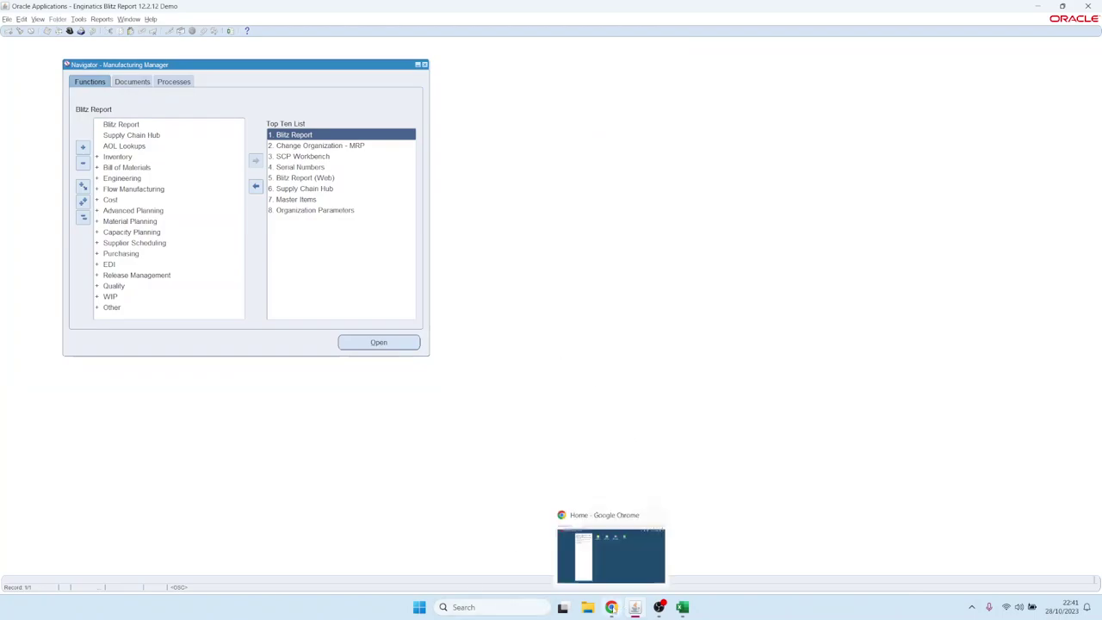